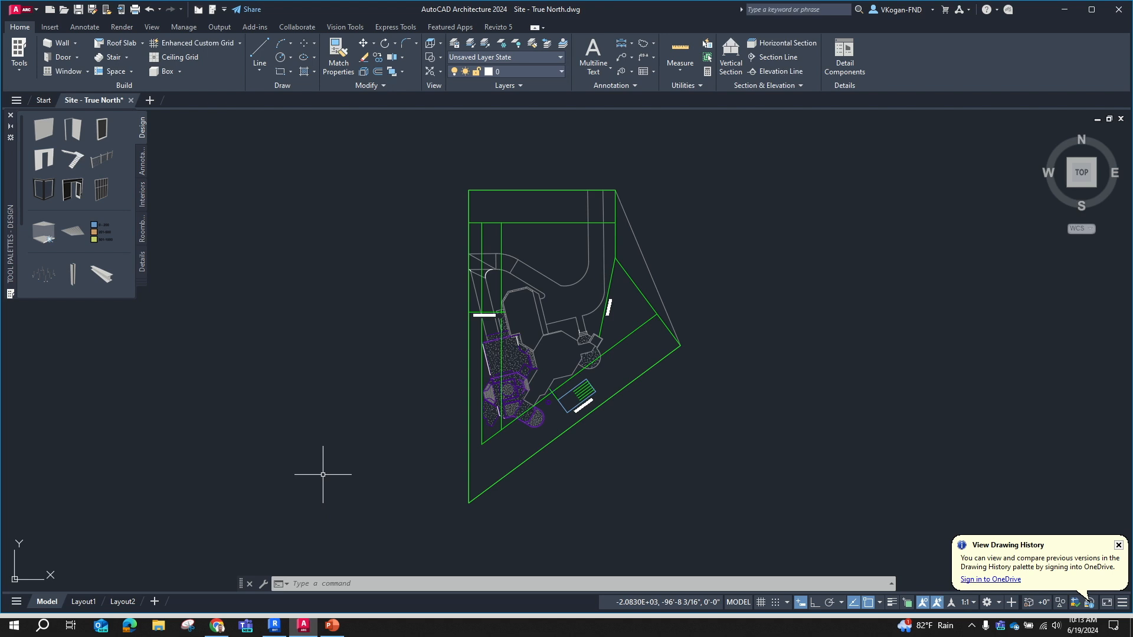
- Start a Write Block export from objects with its base point at the upper-left corner of the site boundary
left_click(307, 582)
type("wb")
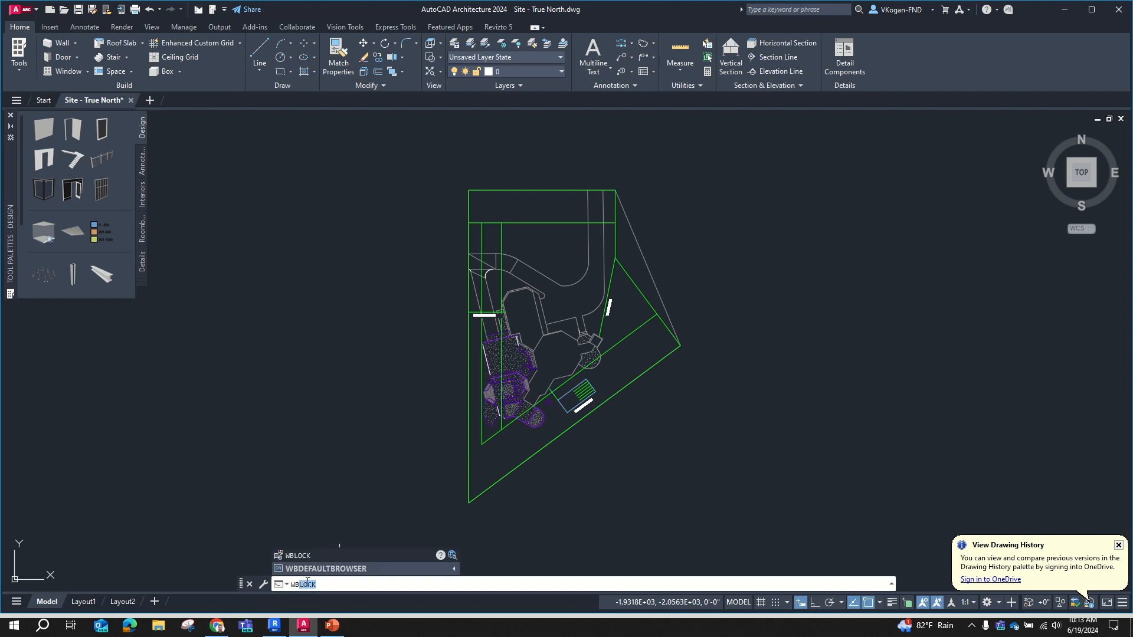
key("Return")
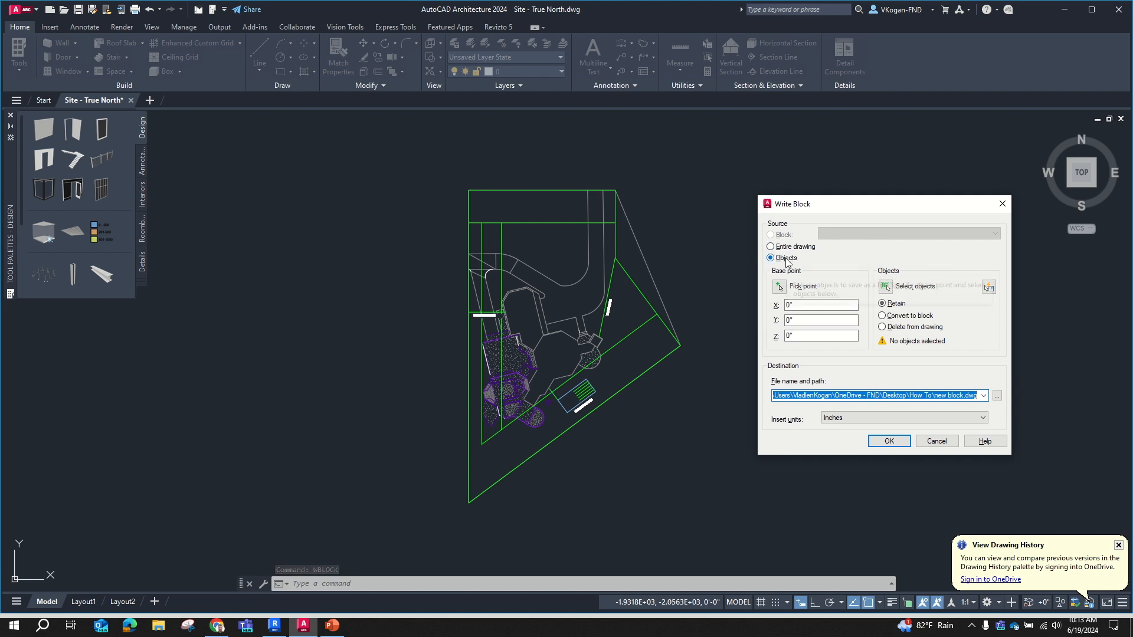
left_click(779, 287)
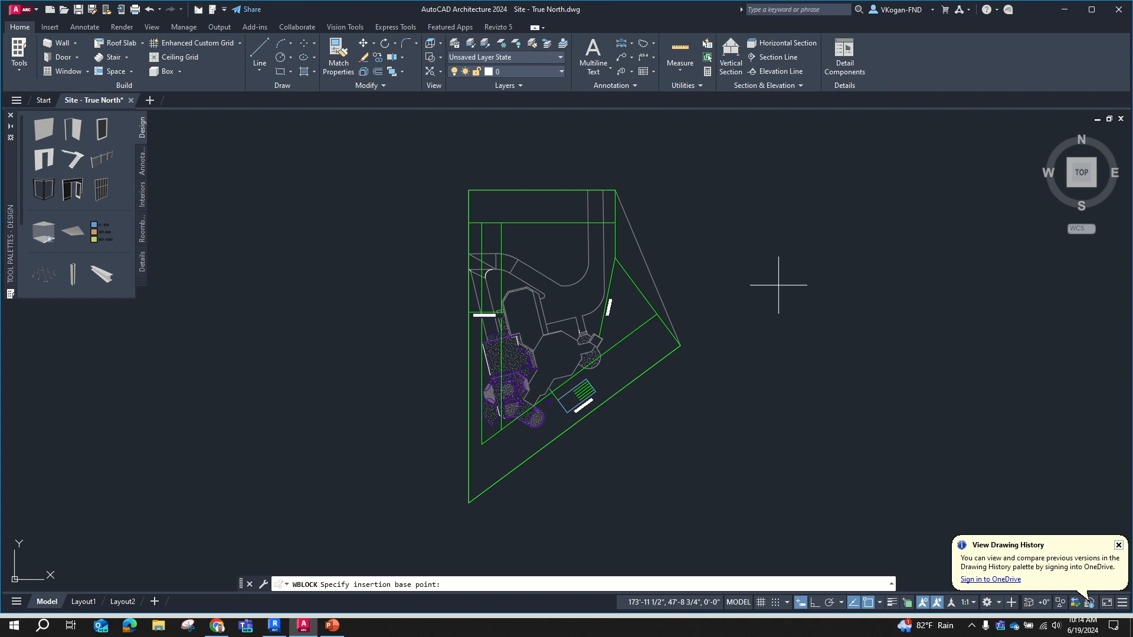
left_click(468, 190)
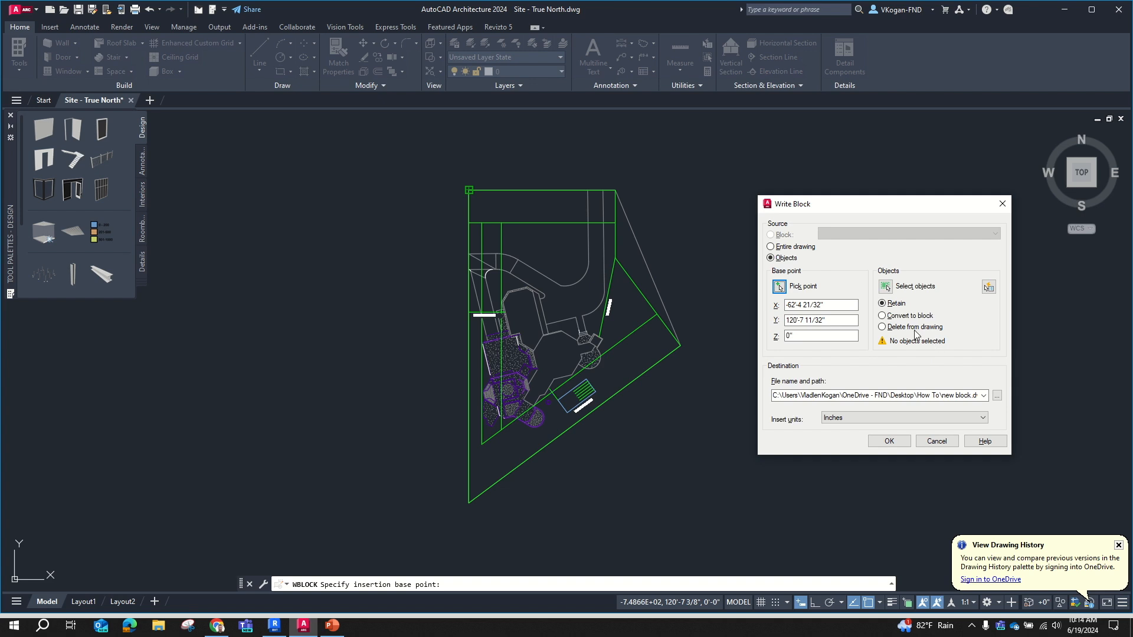
- Select the entire site plan as the objects for the block
left_click(885, 286)
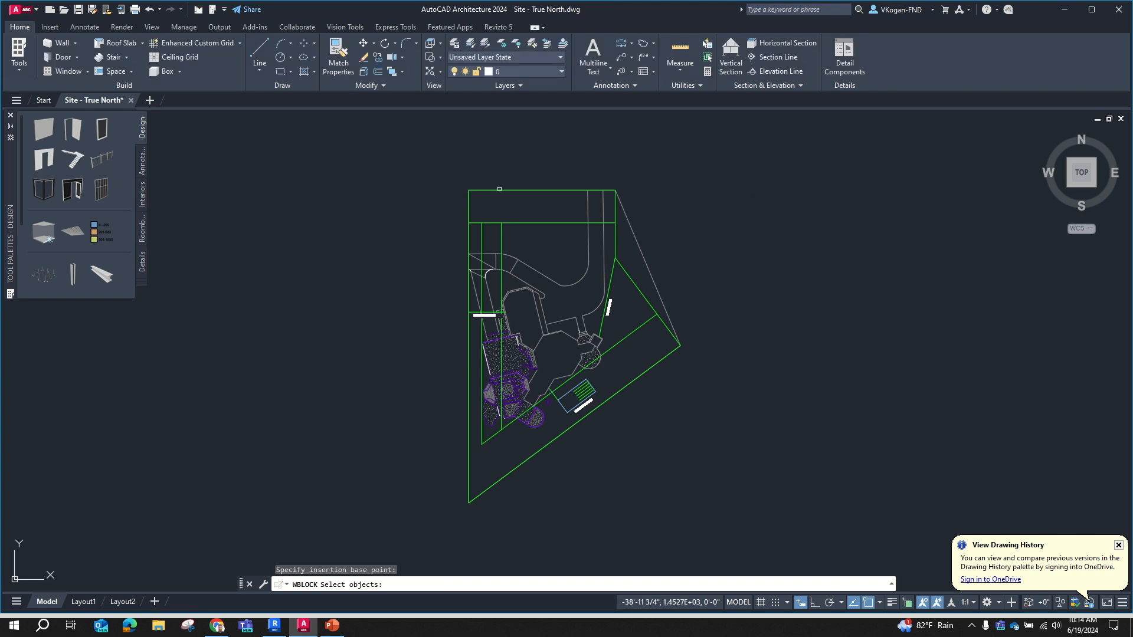
left_click(406, 160)
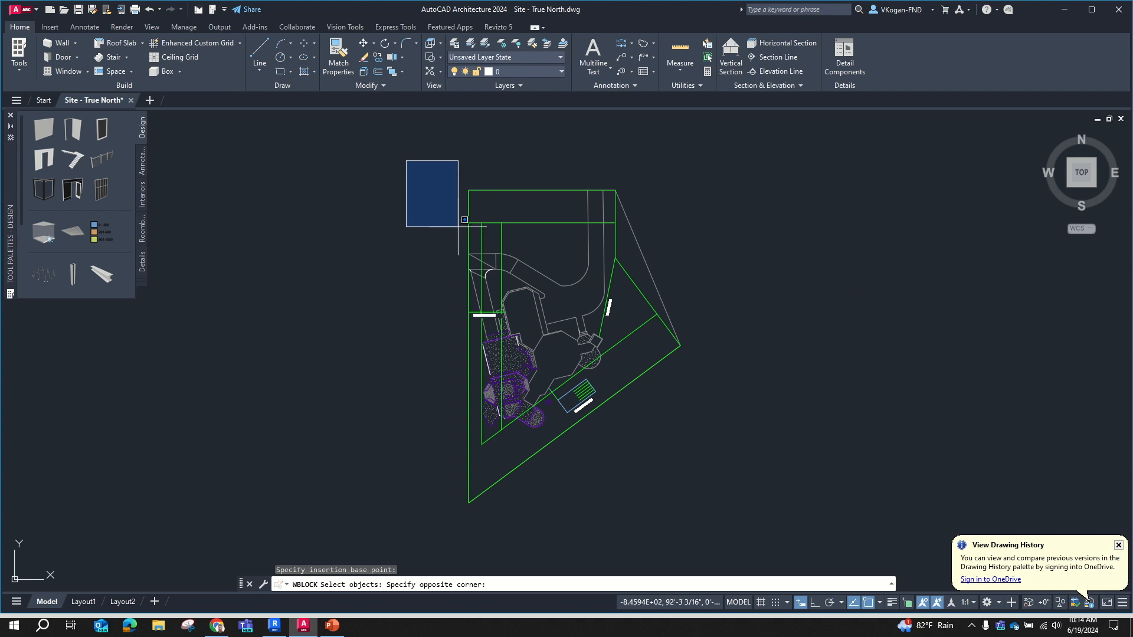
left_click(755, 522)
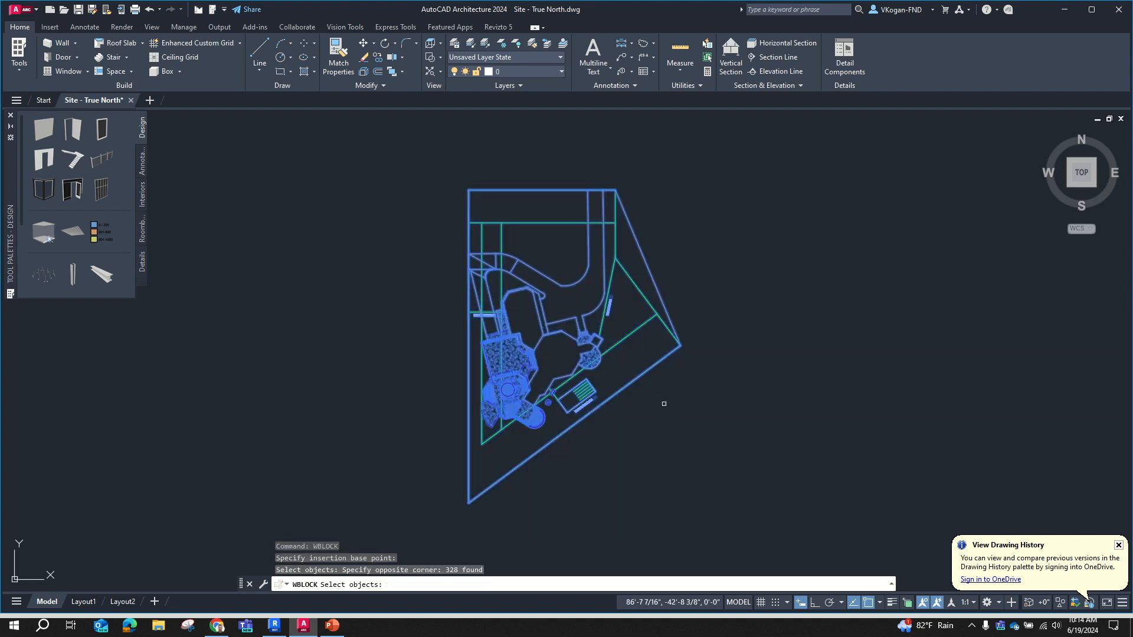
key("Return")
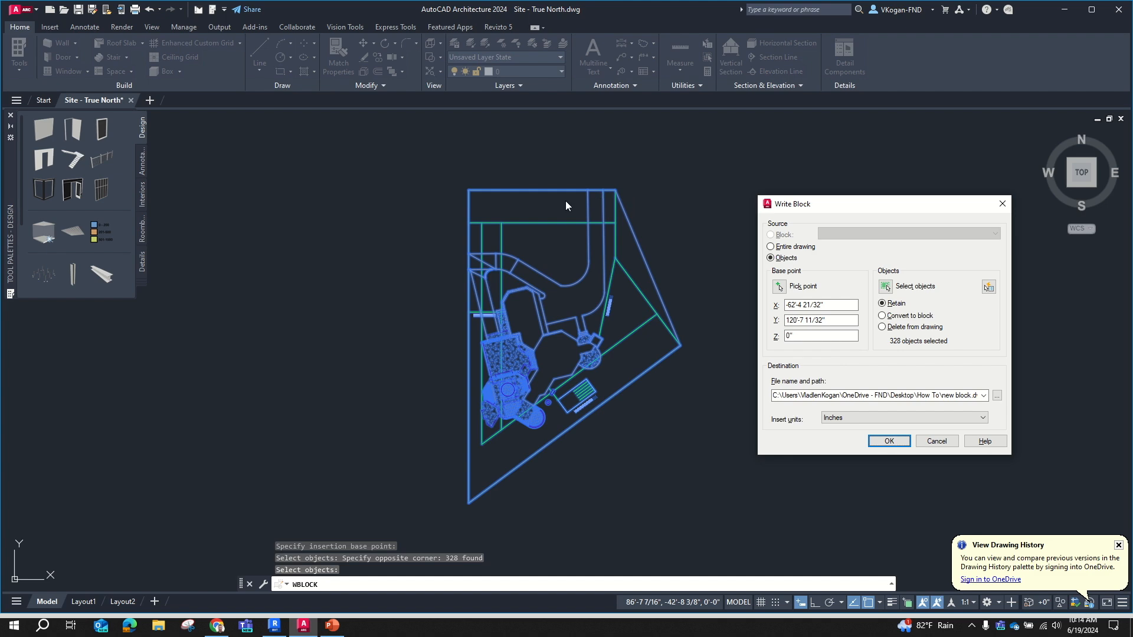
- Reselect the block objects, capturing only the septic system and the linework around it
left_click(885, 287)
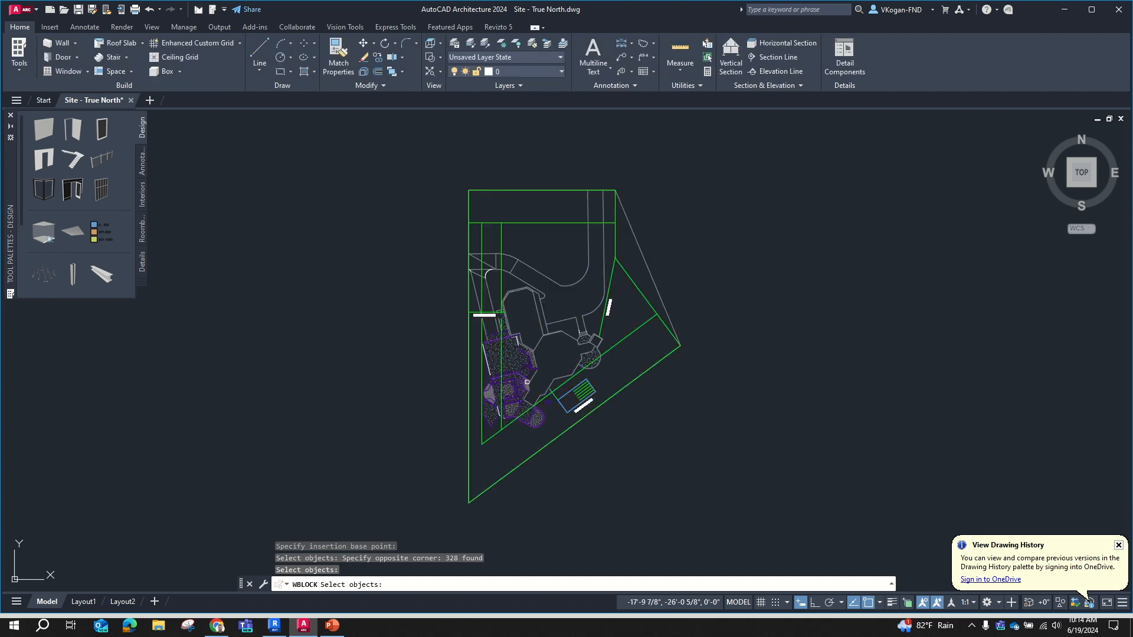
scroll(562, 361, "up", 4)
mouse_move(608, 287)
middle_mouse_down()
mouse_move(612, 312)
mouse_move(589, 253)
middle_mouse_up()
scroll(576, 322, "up", 5)
left_click(481, 198)
left_click(814, 484)
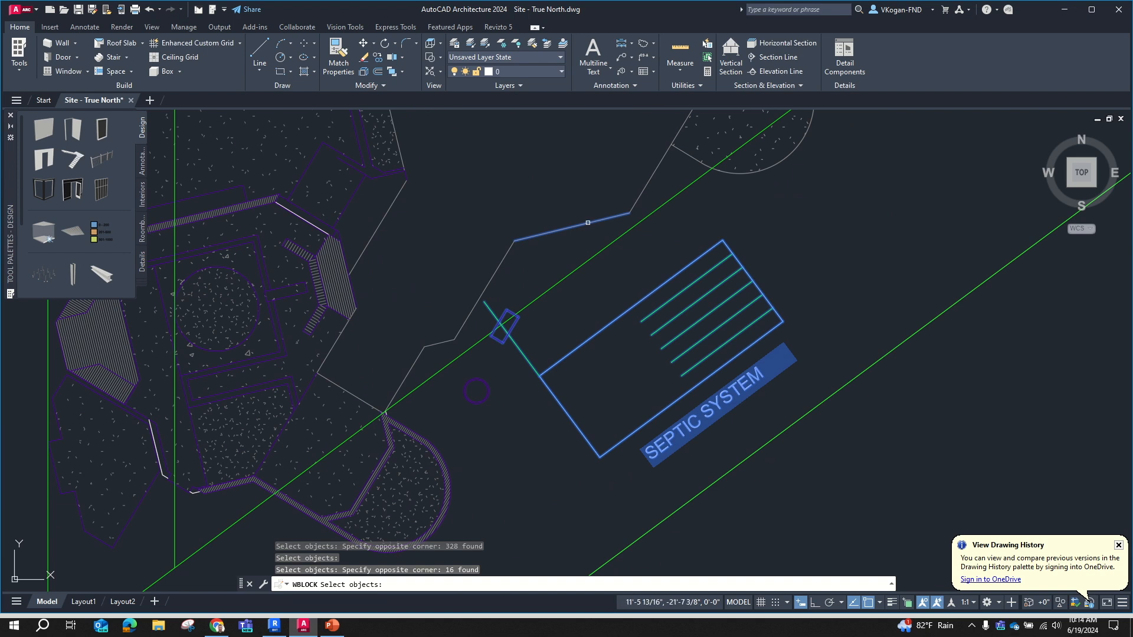
- Remove the building edge line and the four sides of the small rectangle beside the septic system from the selection
left_click(588, 222, "shift")
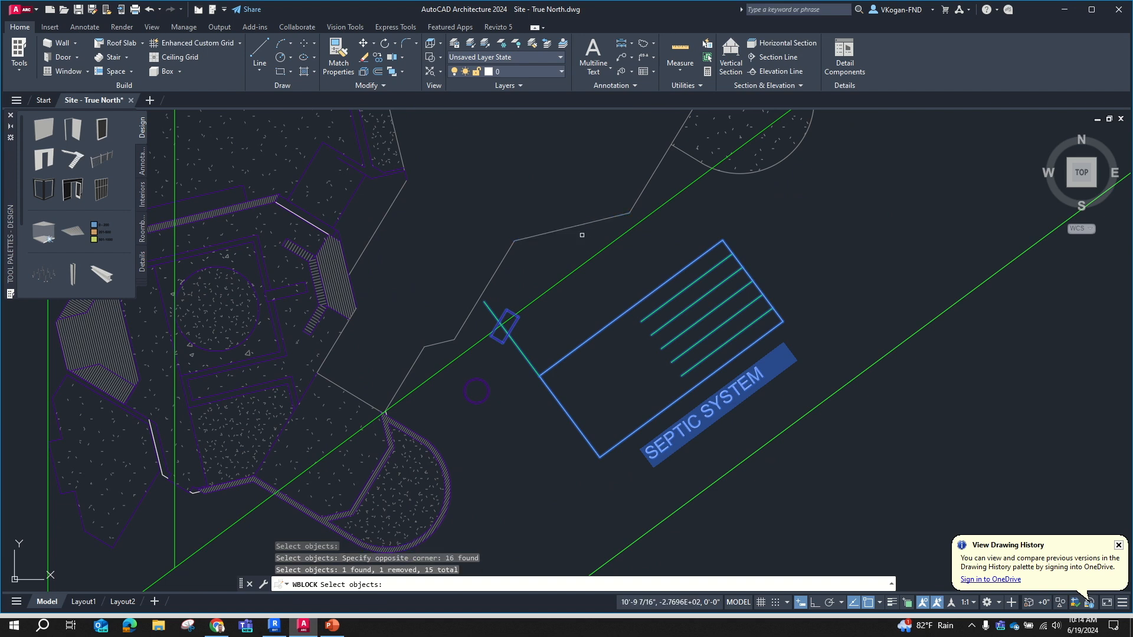
left_click(514, 326, "shift")
left_click(511, 311, "shift")
left_click(500, 324, "shift")
left_click(498, 340, "shift")
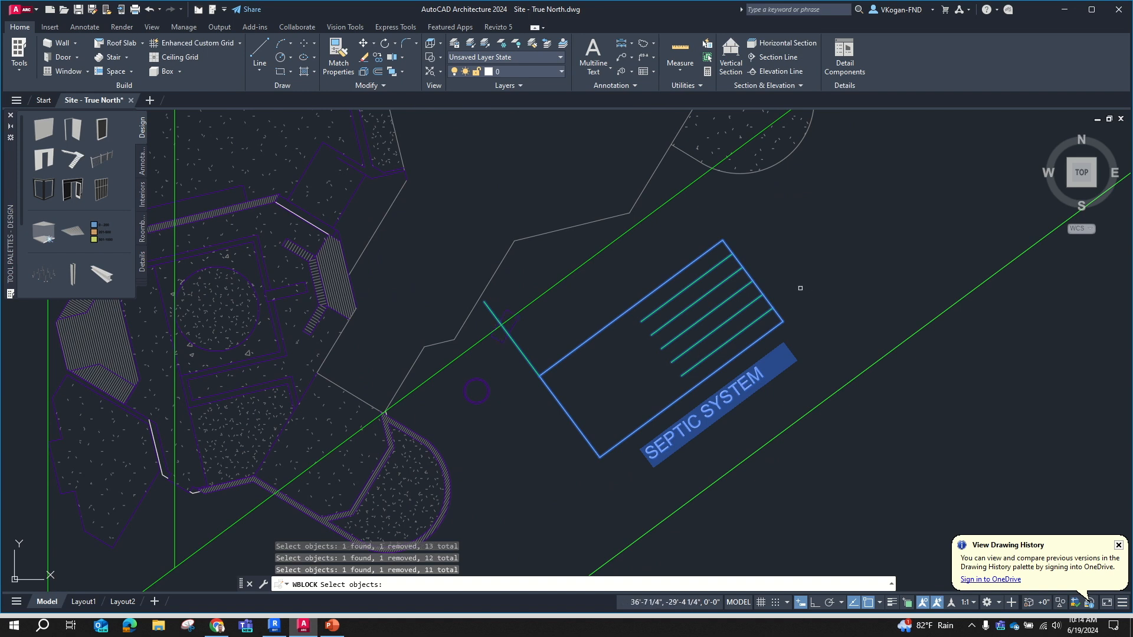
scroll(796, 280, "down", 2)
middle_click_drag(798, 281, 784, 303)
scroll(794, 279, "up", 2)
scroll(774, 278, "down", 2)
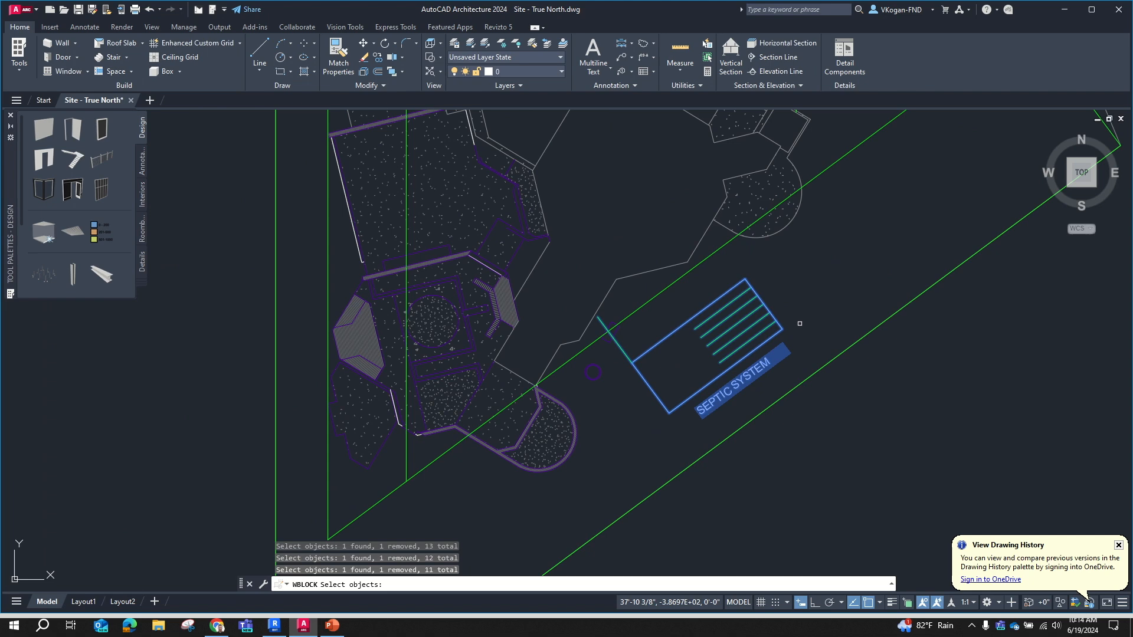
scroll(793, 318, "down", 6)
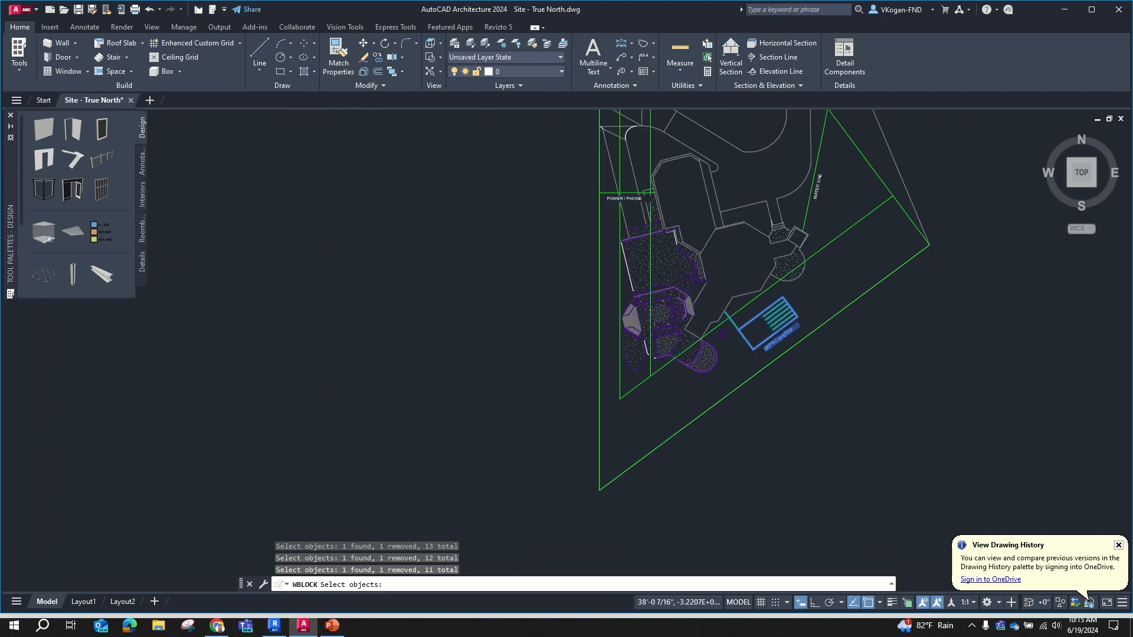
- Add everything within the whole site plan to the block selection and accept it
middle_click_drag(785, 317, 692, 338)
scroll(692, 338, "up", 2)
left_click(532, 122)
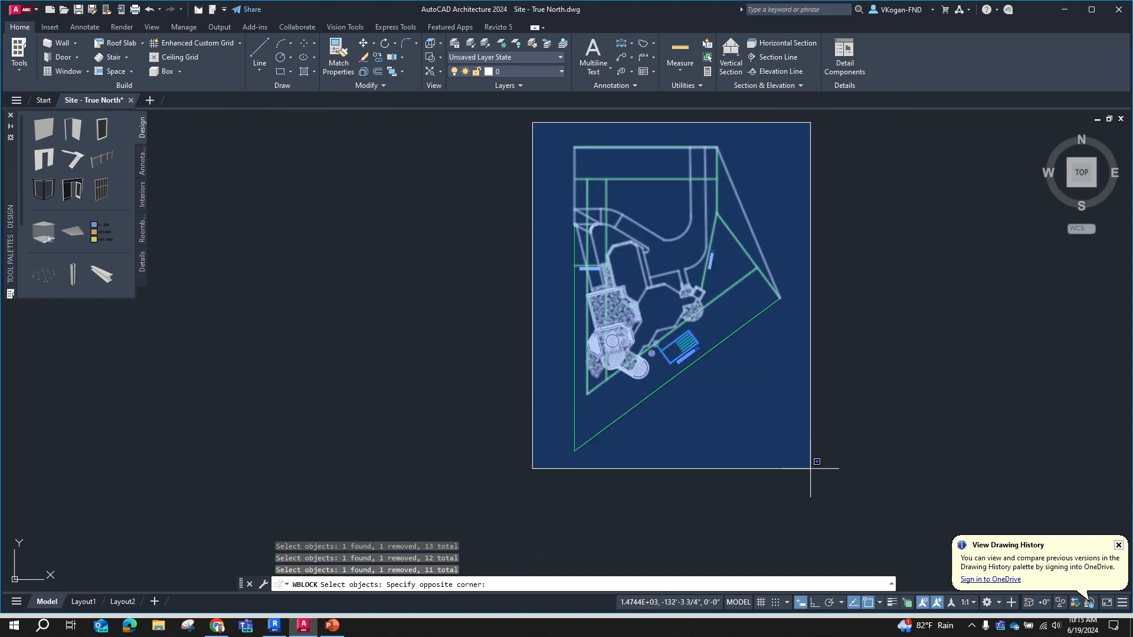
left_click(816, 468)
key("Return")
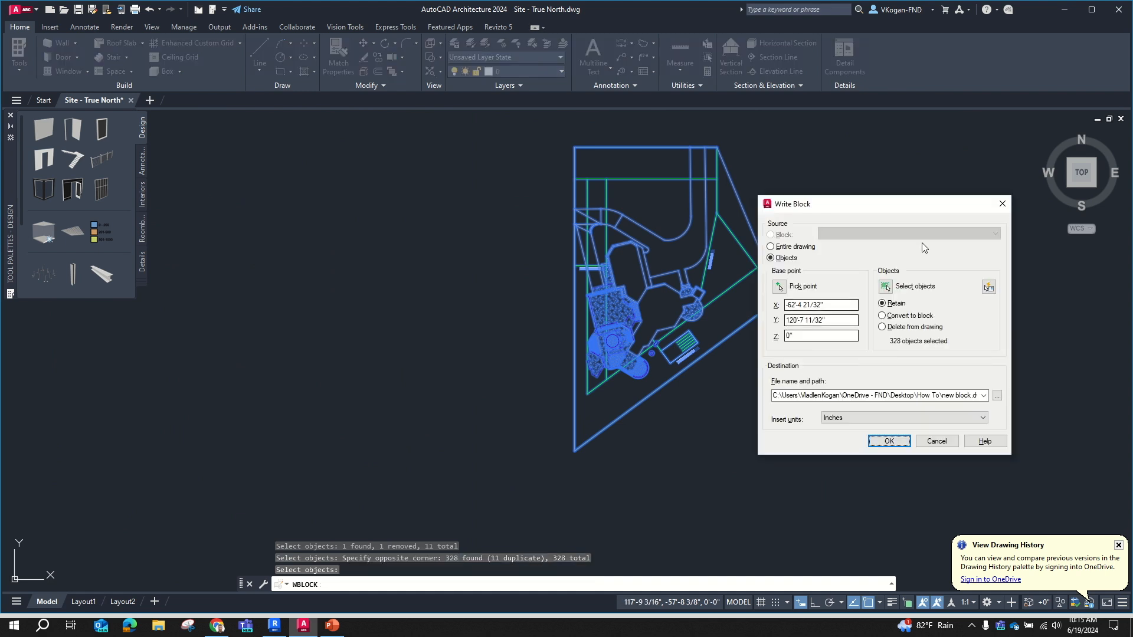
- Set the block's destination to a file named XProjectNumber-MP-CLEAN in the How To folder
left_click(997, 396)
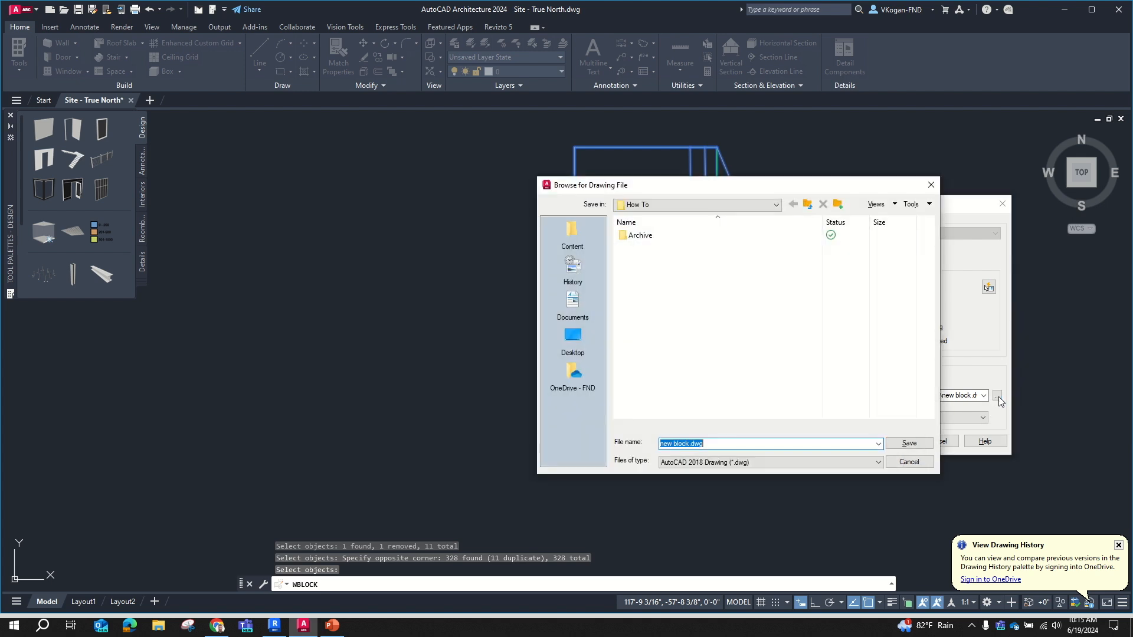
left_click(776, 204)
left_click(780, 209)
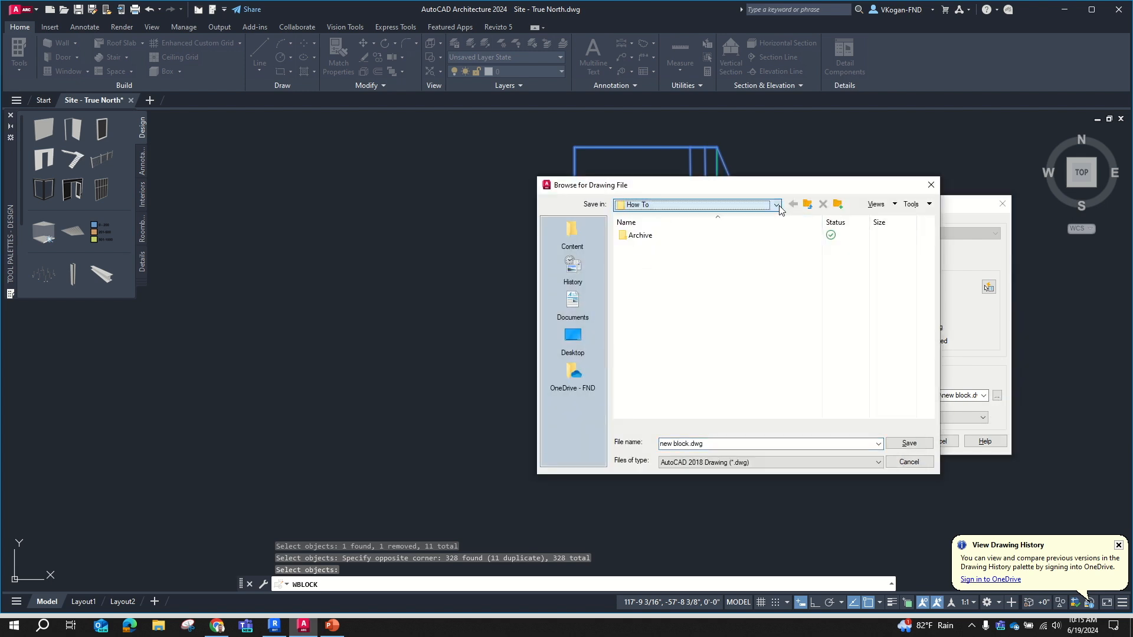
left_click(778, 208)
left_click(778, 209)
left_click(724, 443)
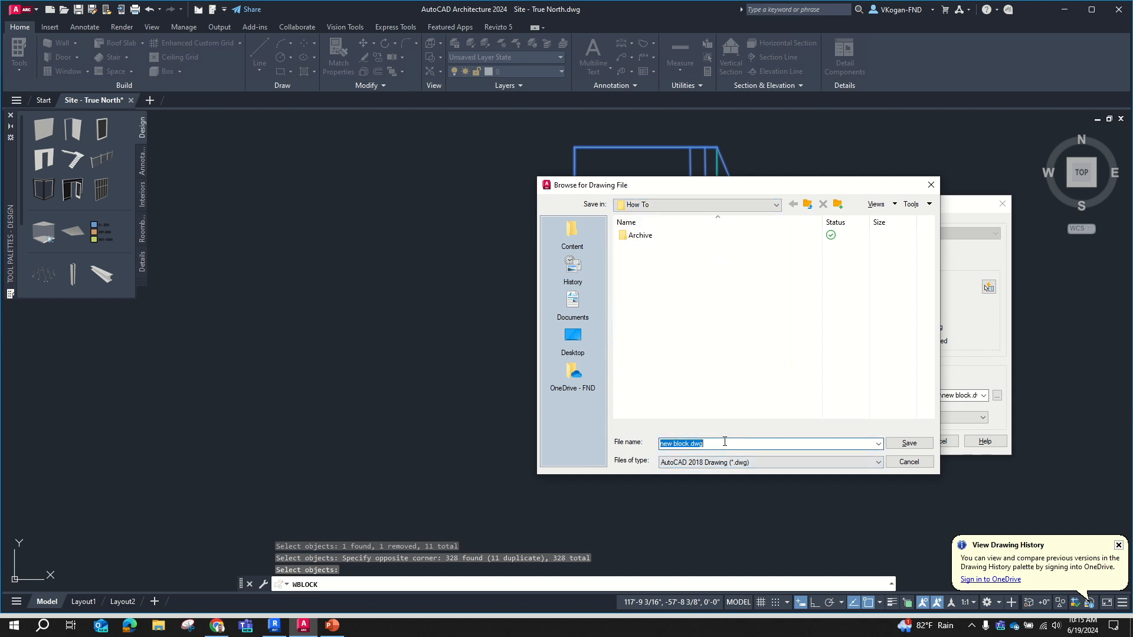
type("XProjectNumber-MP-CLEAM")
left_click(900, 443)
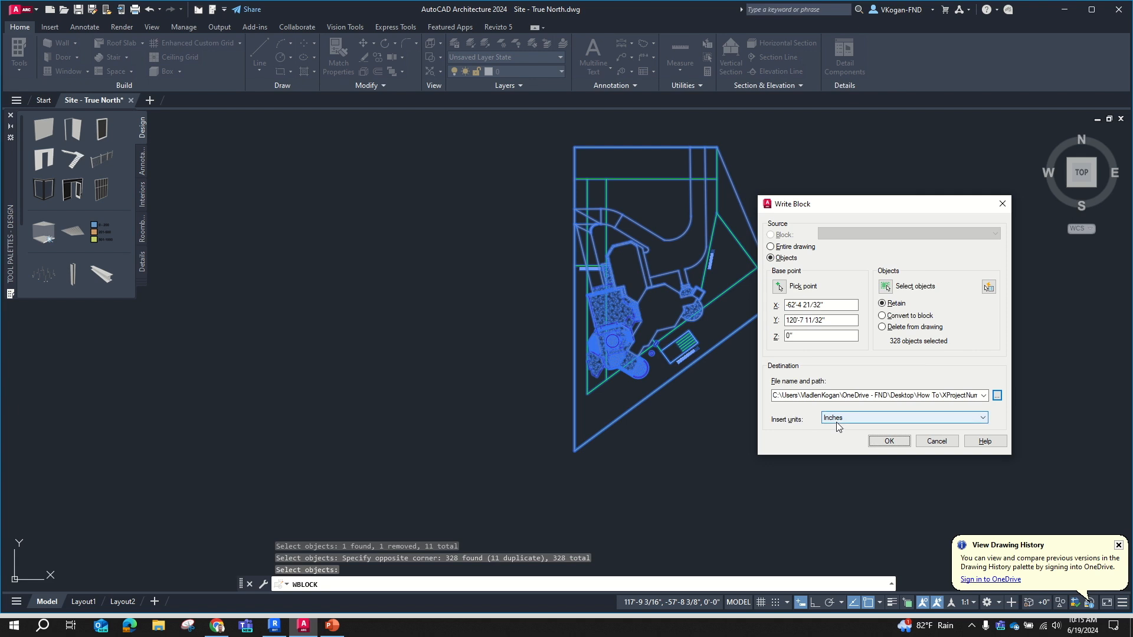
- Set the insert units to Feet and write the block to file
left_click(838, 419)
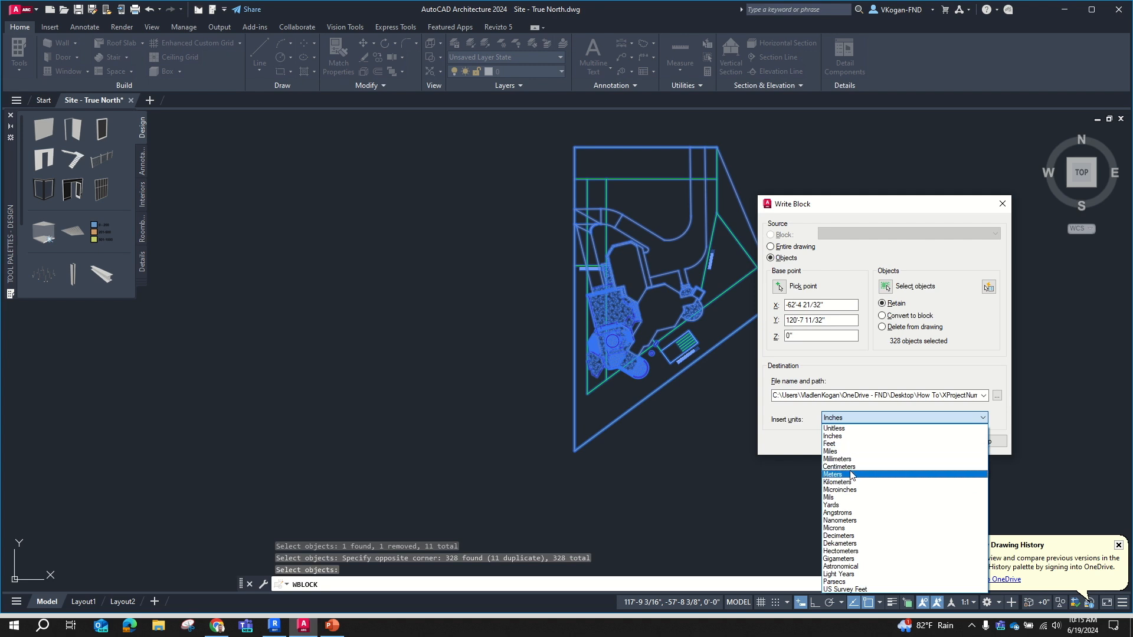
left_click(837, 444)
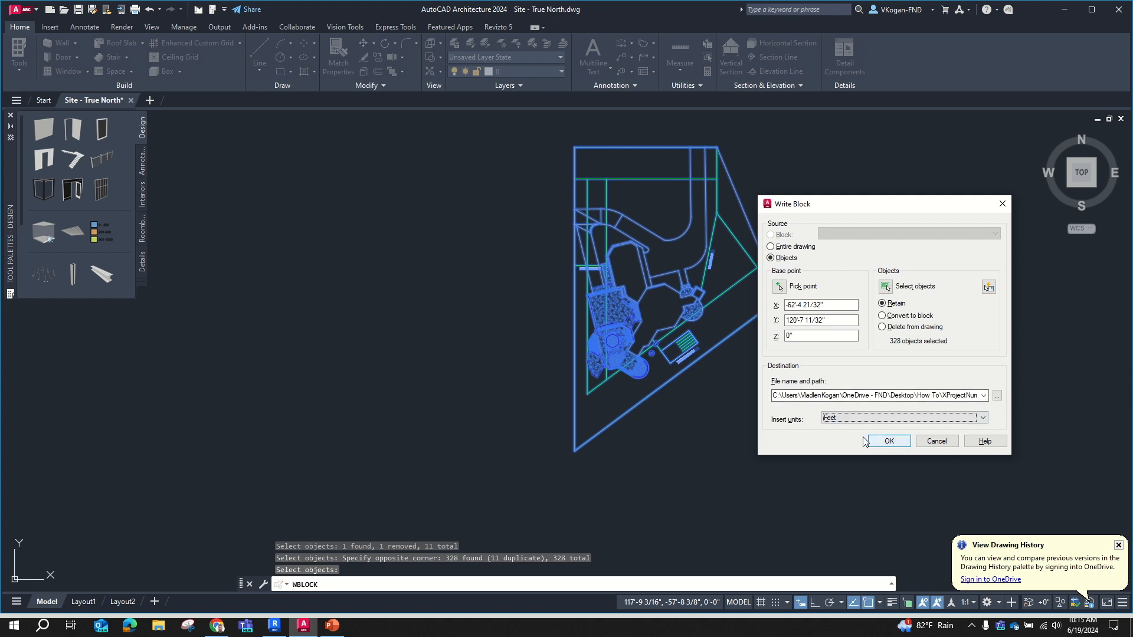
left_click(887, 441)
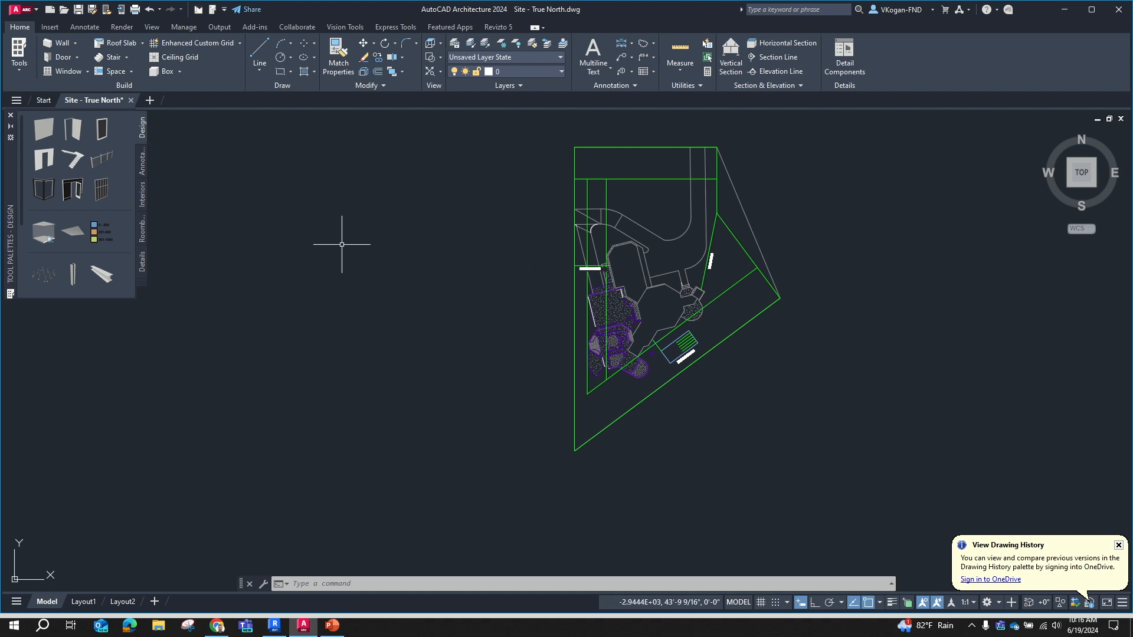
- Close the Site - True North drawing and open XProjectNumber-MP-CLEAN from the How To folder
left_click(132, 100)
left_click(590, 337)
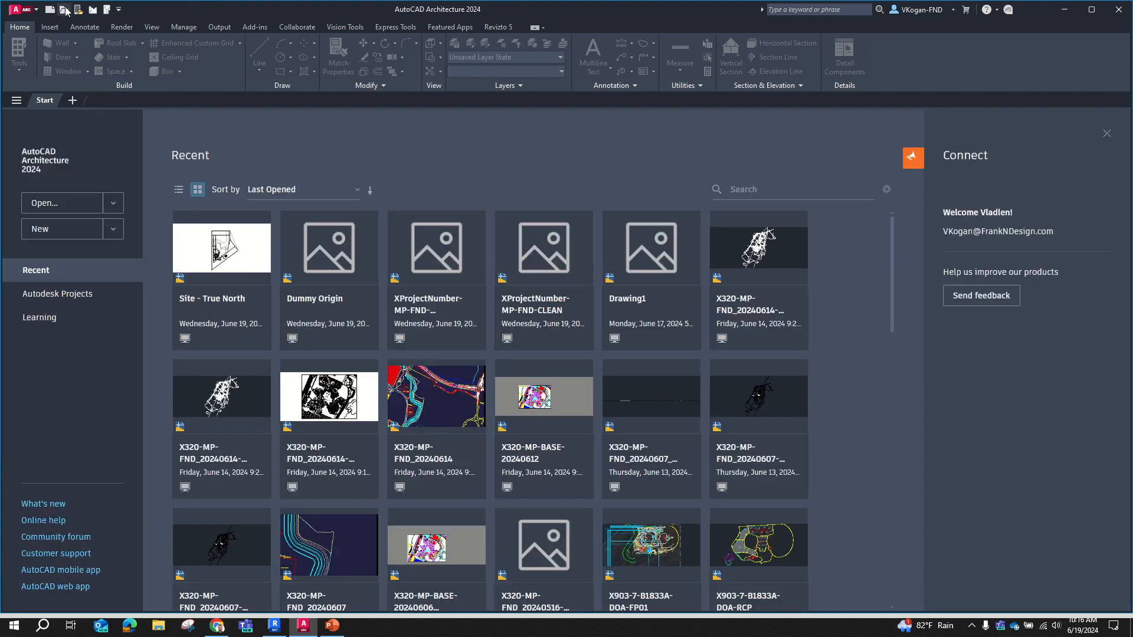
key("ctrl+o")
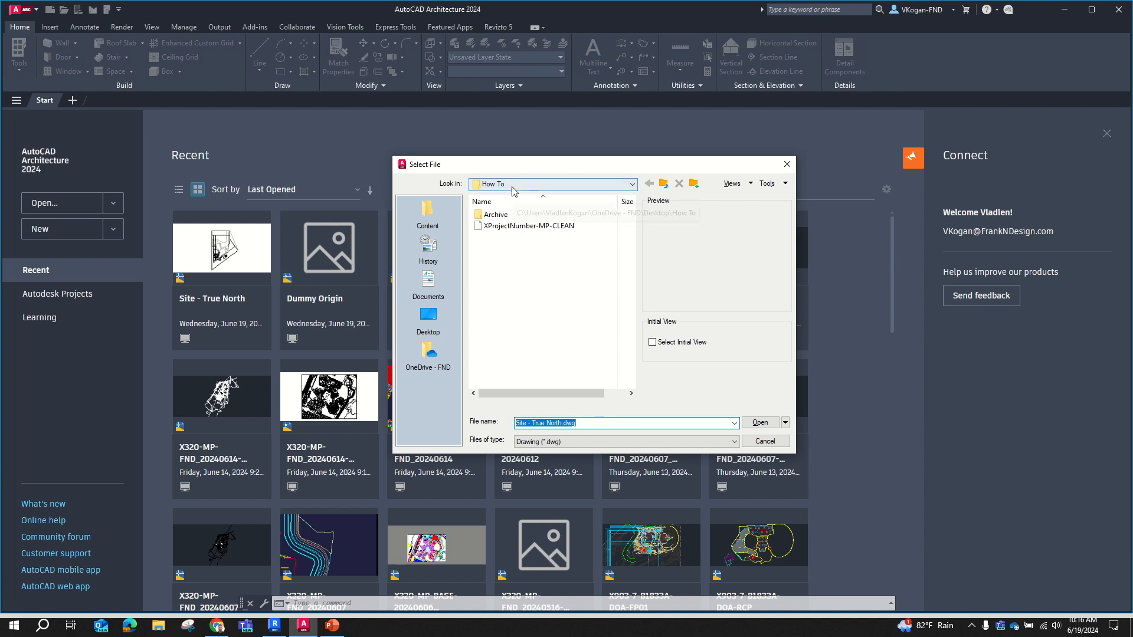
left_click(512, 226)
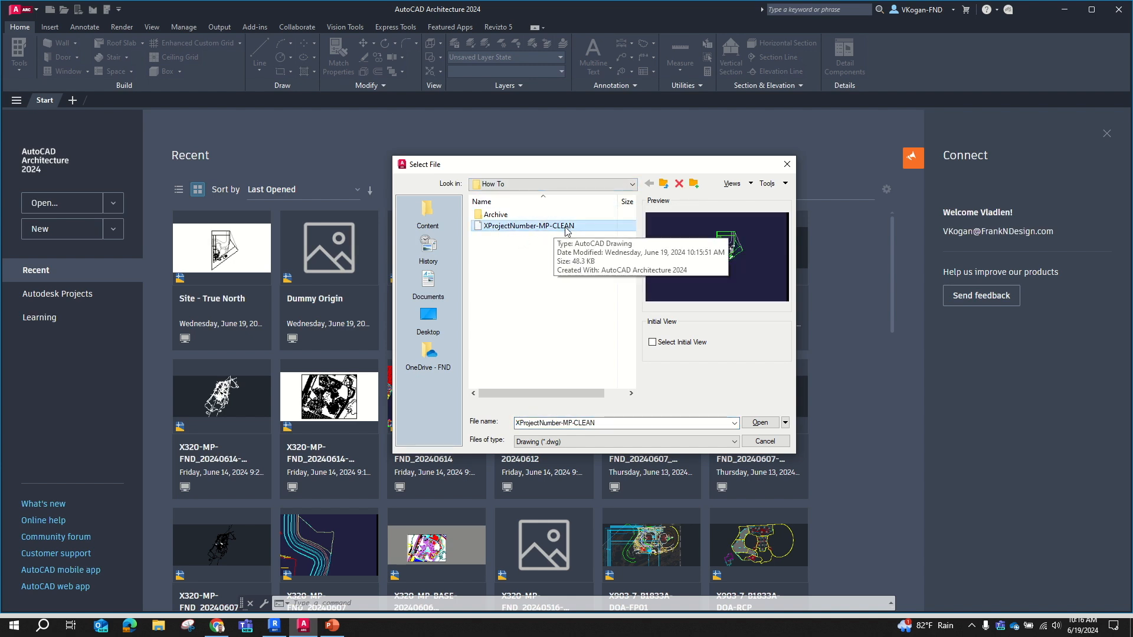
left_click(759, 422)
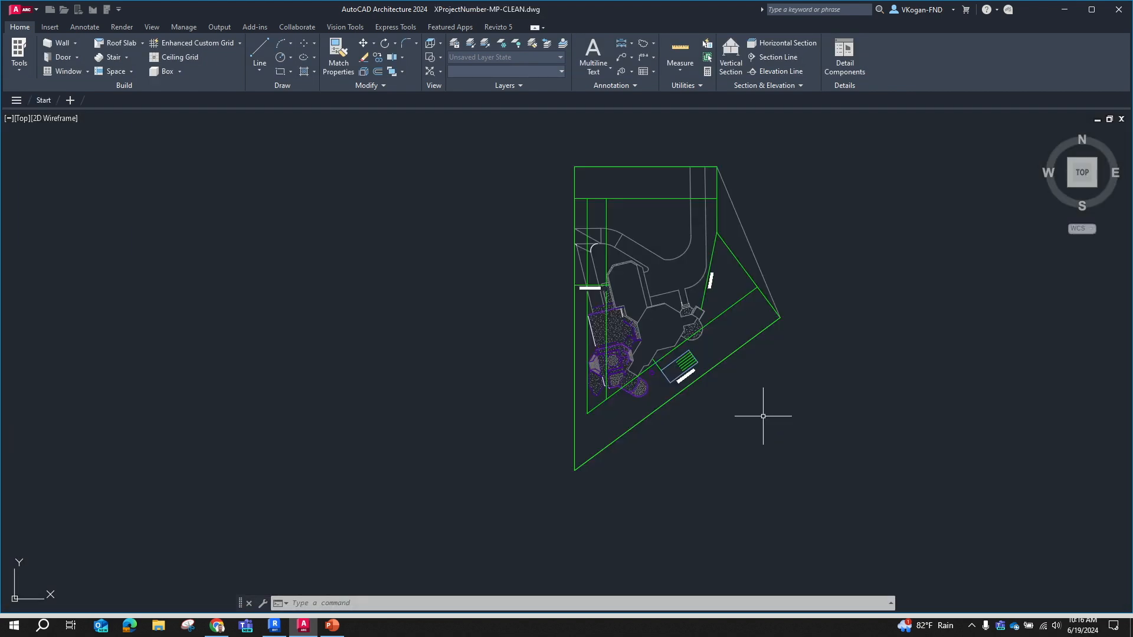
- Examine the exported site plan and the space around it for stray objects, including a zoom to the drawing's extents
middle_click_drag(742, 328, 668, 372)
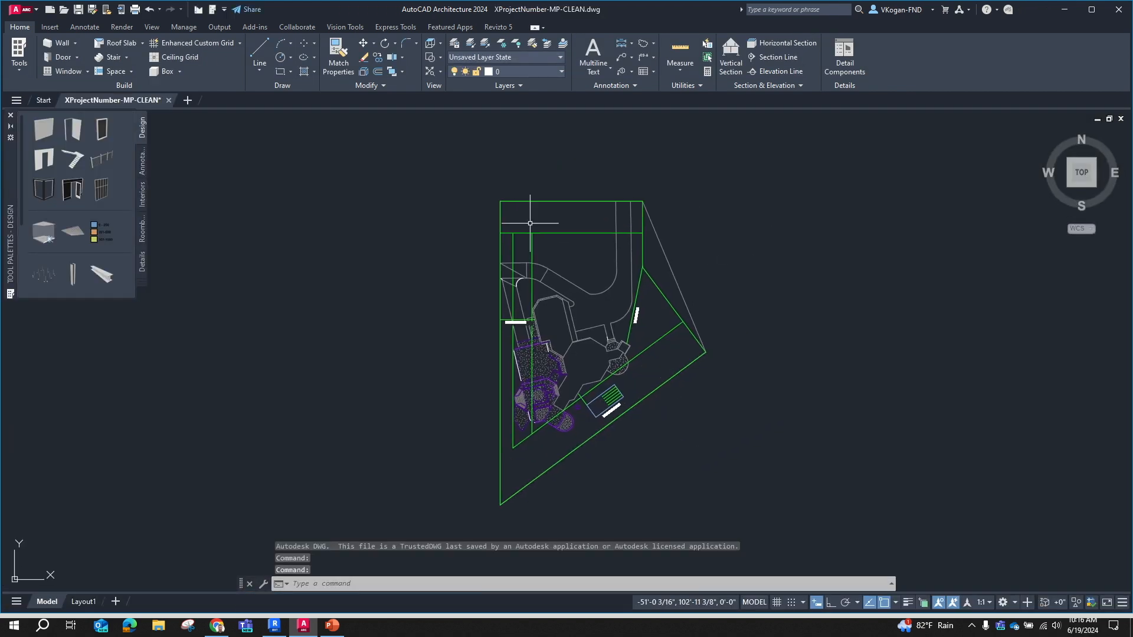
scroll(572, 404, "down", 5)
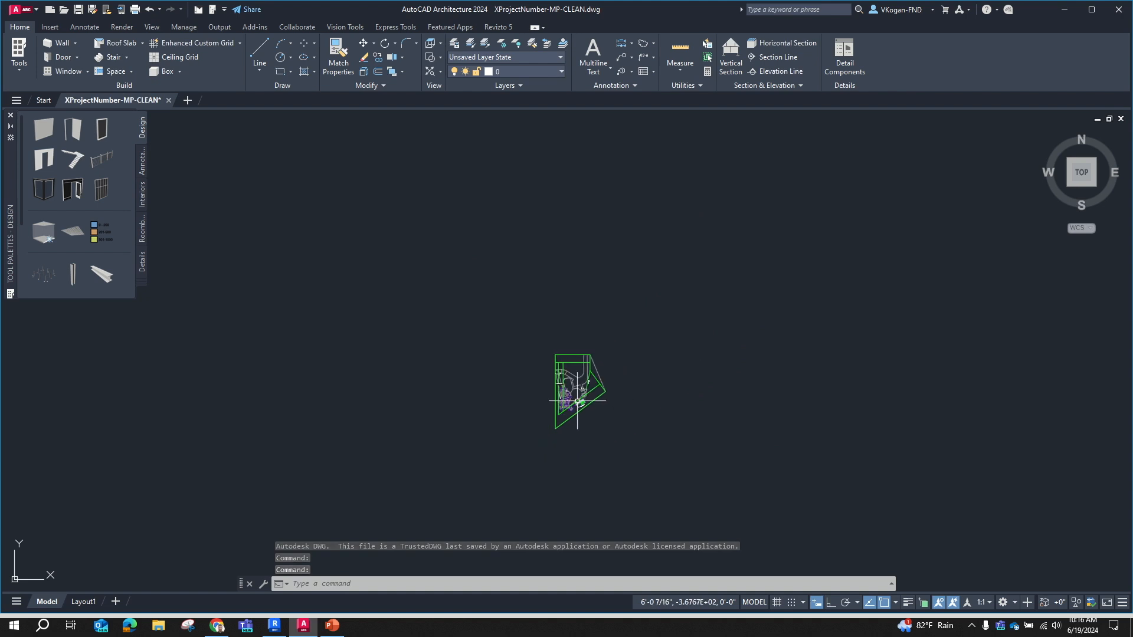
scroll(483, 256, "down", 4)
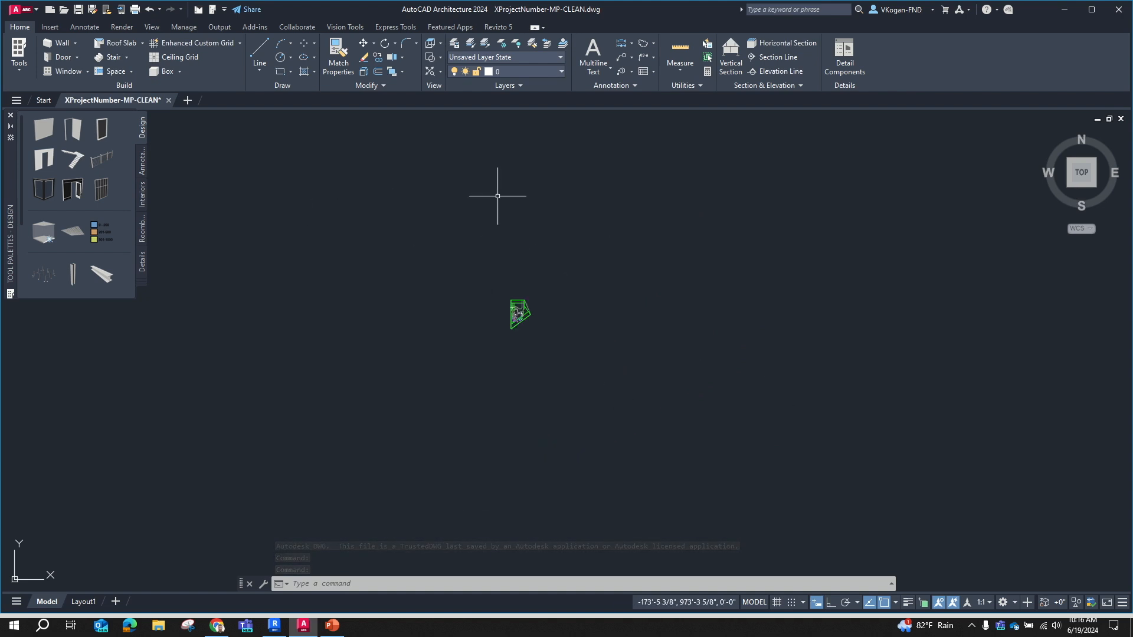
scroll(519, 310, "up", 10)
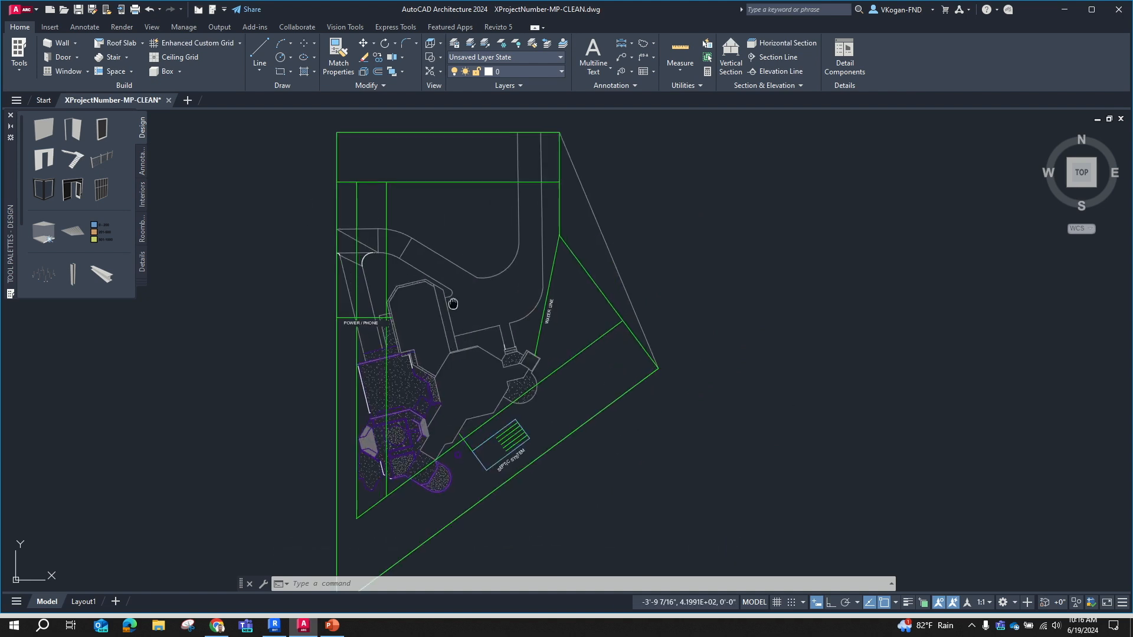
scroll(570, 303, "down", 2)
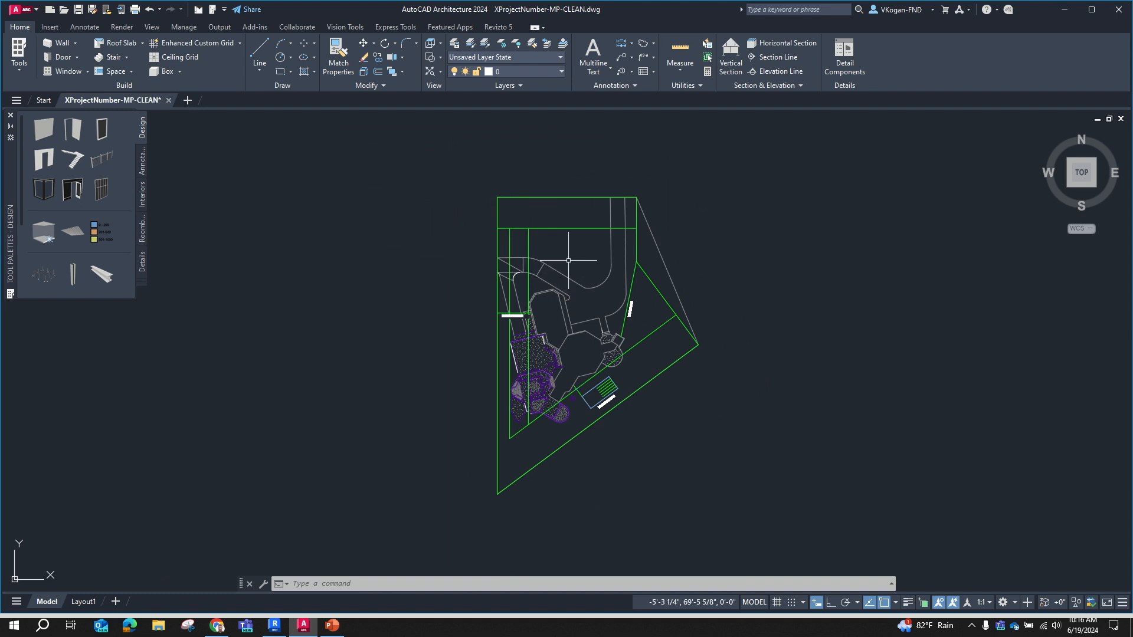
left_click(337, 584)
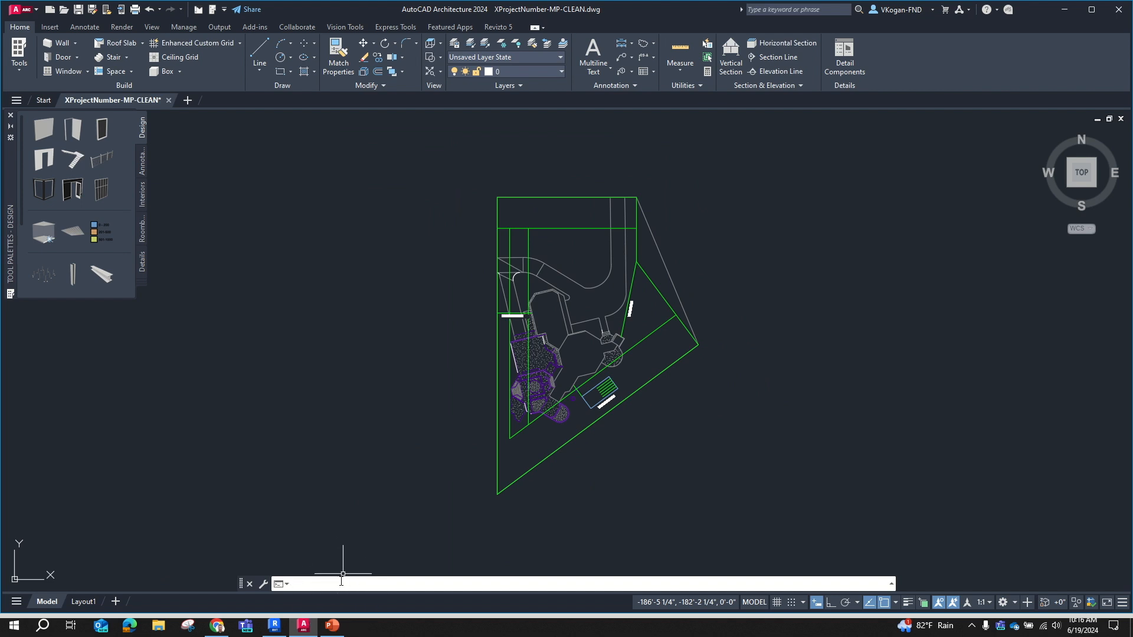
type("z")
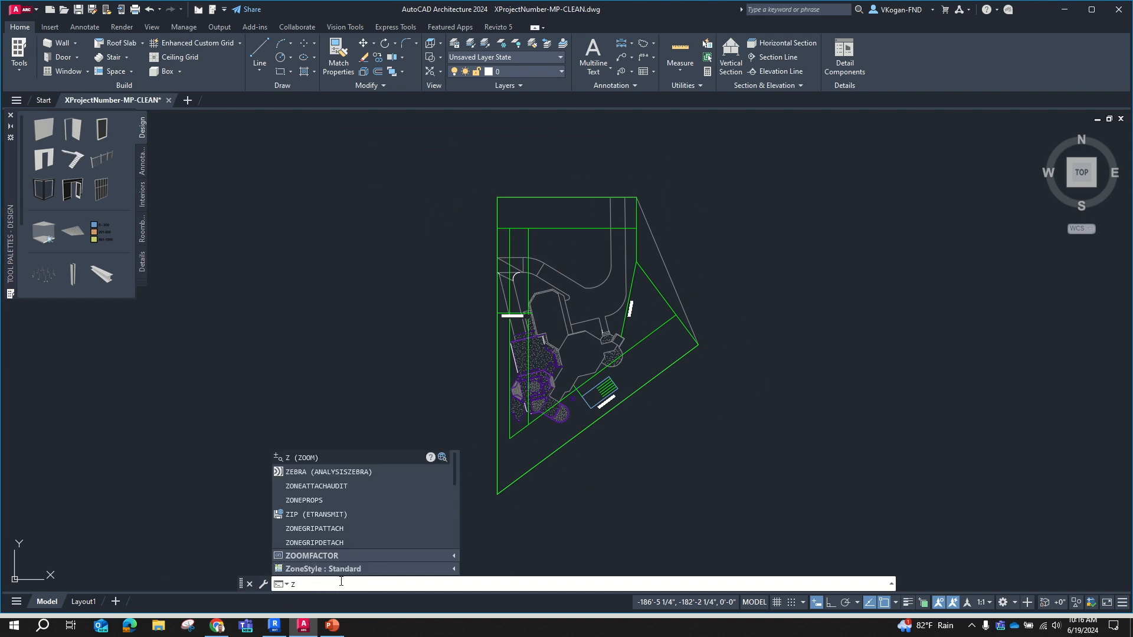
key("Return")
type("e")
key("Return")
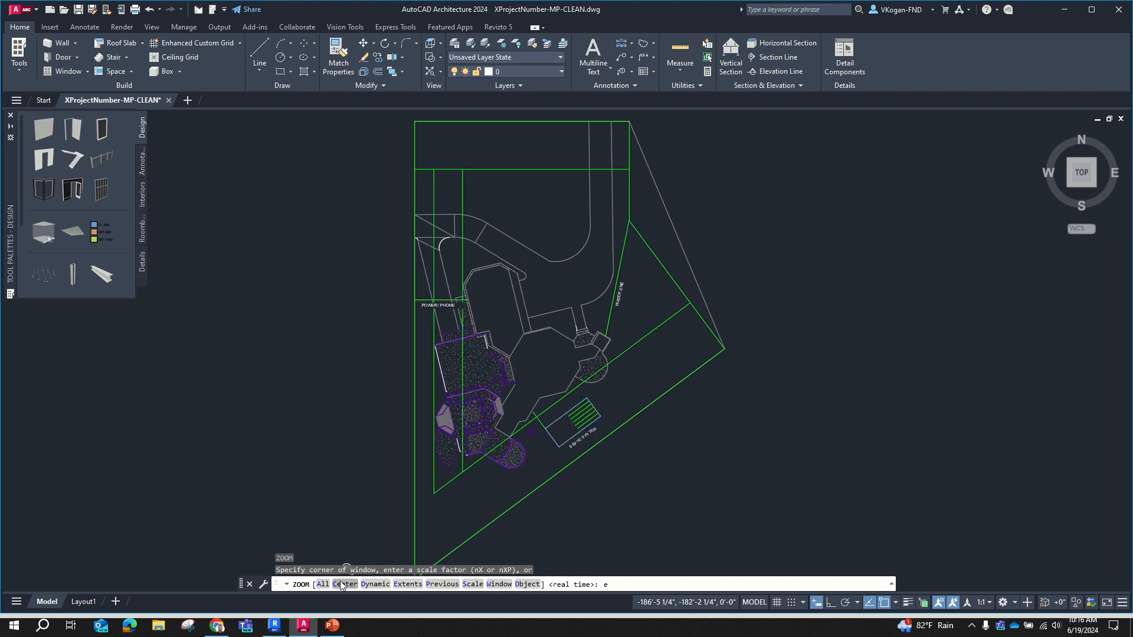
- Check the space around the site plan for stray objects by selecting everything across the drawing extents, and clear the selection
key("Return")
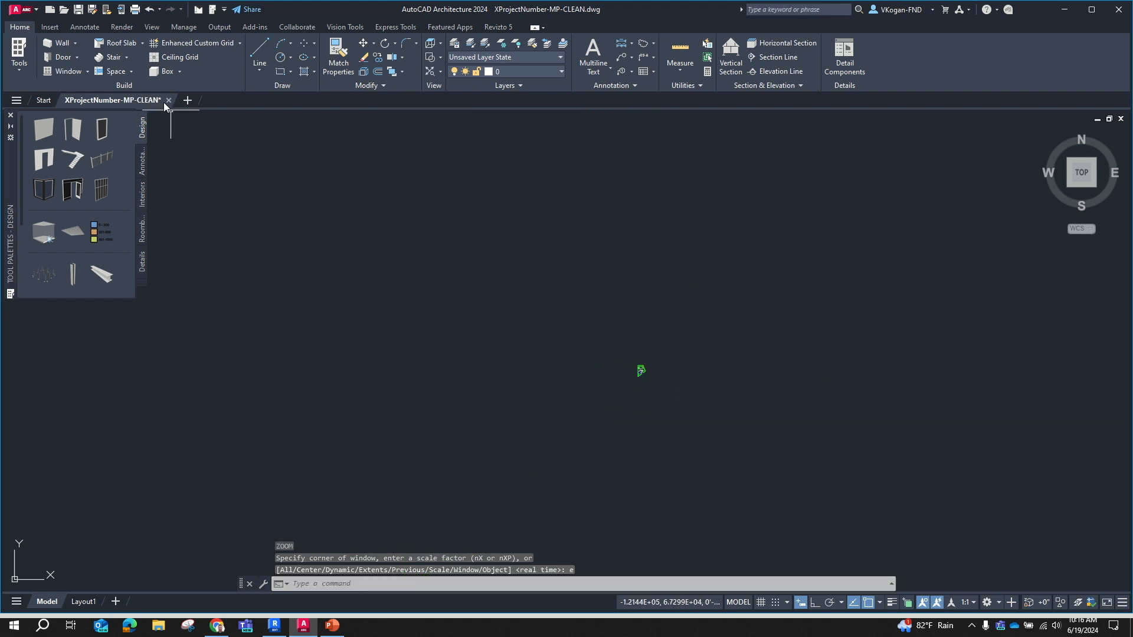
left_click(165, 123)
left_click(1048, 540)
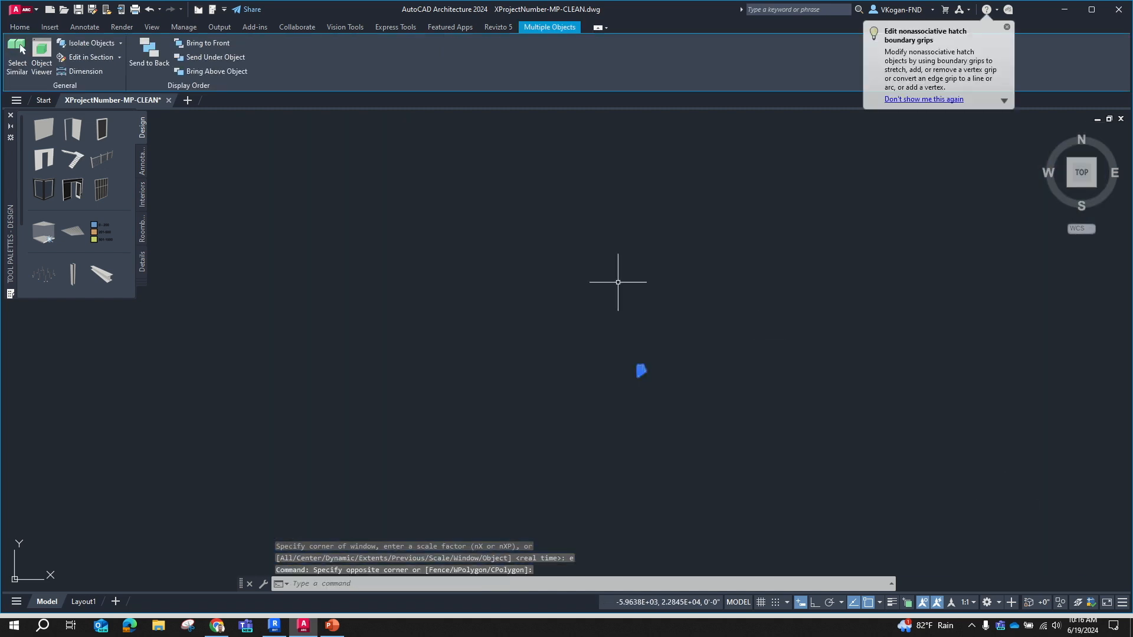
left_click(671, 335)
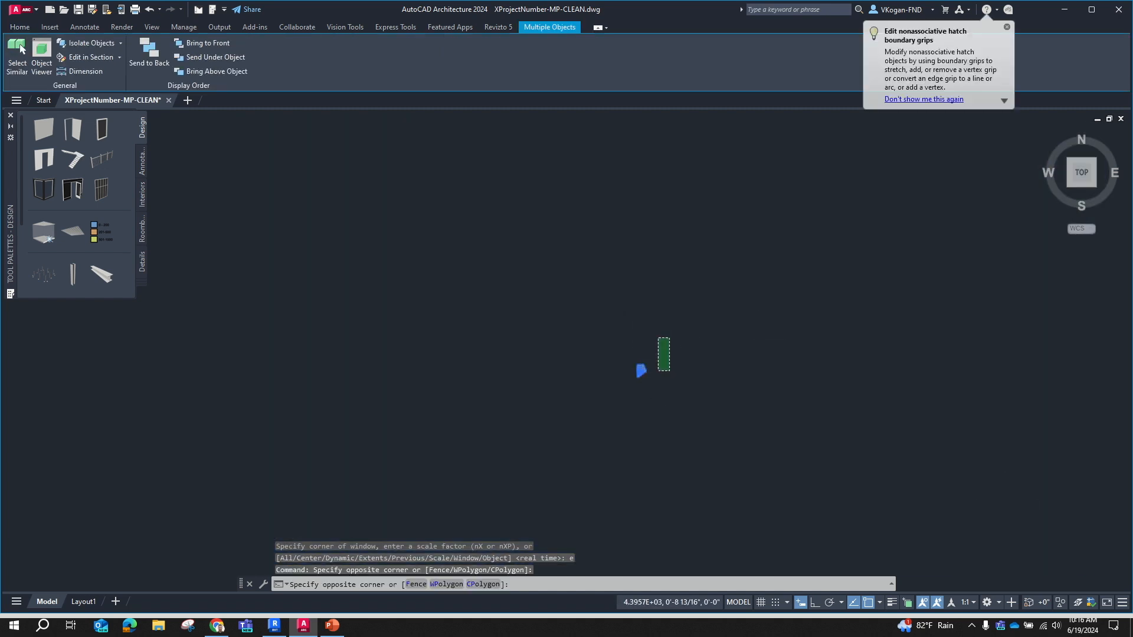
scroll(661, 360, "up", 4)
key("Escape")
scroll(584, 369, "up", 8)
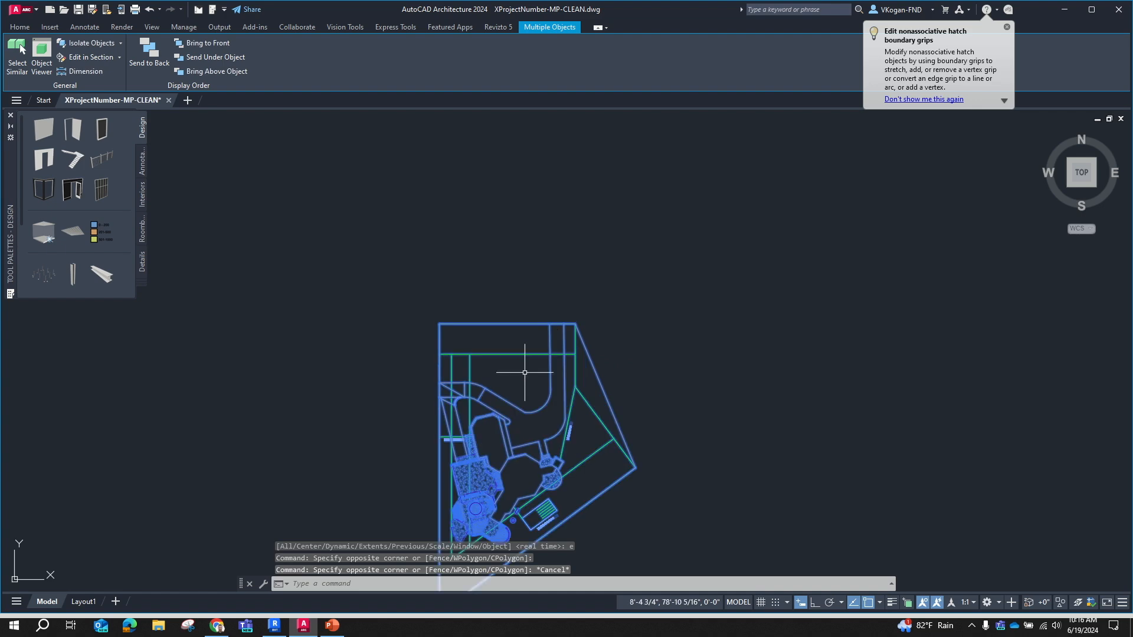
scroll(548, 331, "down", 1)
key("Escape")
scroll(567, 340, "up", 3)
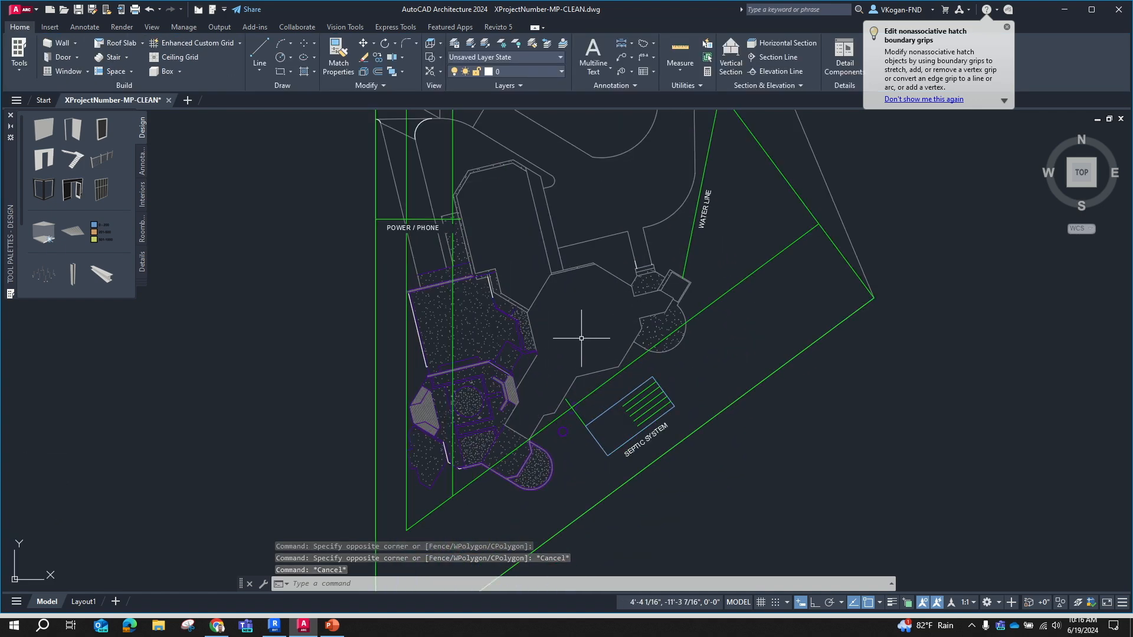
- Zoom to the drawing's extents to recheck how far the geometry reaches
type("z")
key("Return")
type("e")
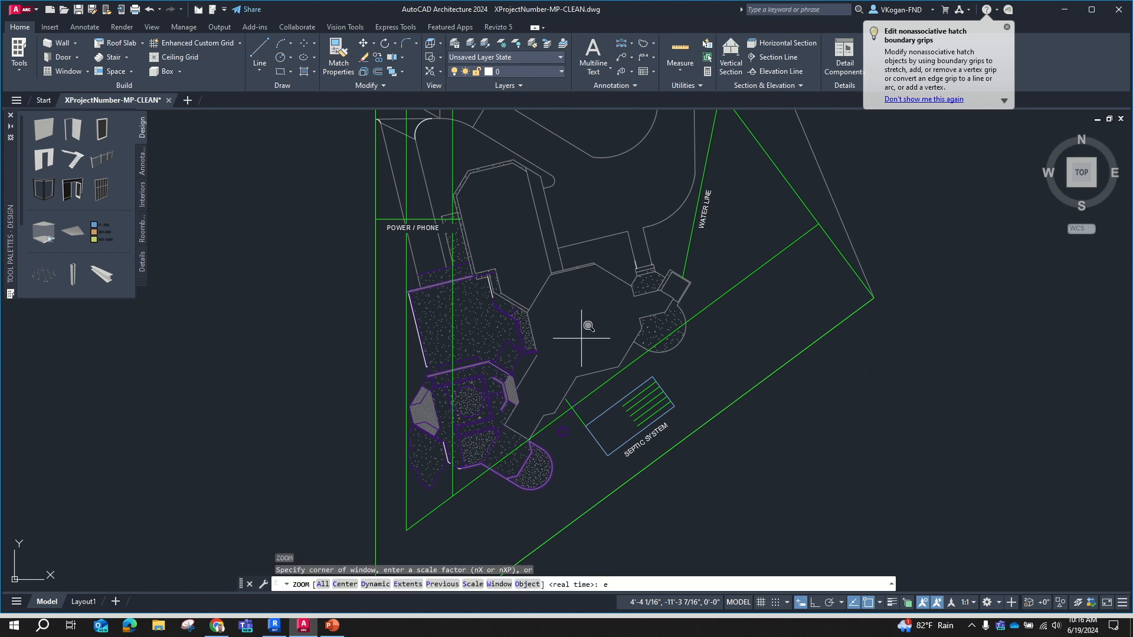
key("Return")
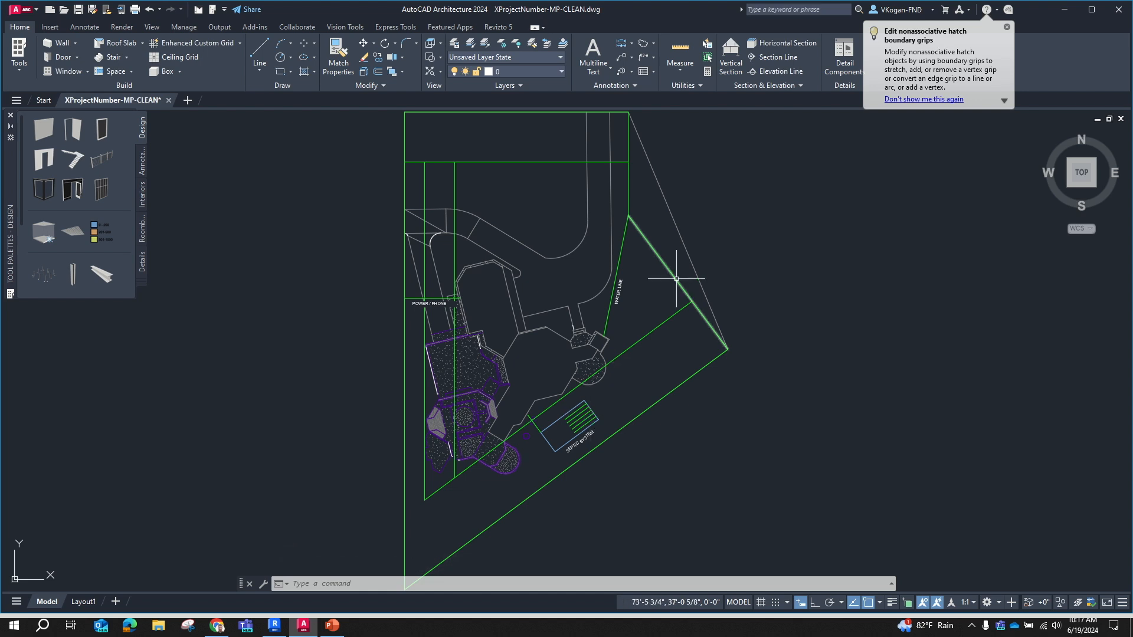
- Run AUDIT on the drawing with fixing of detected errors set to Yes
left_click(496, 585)
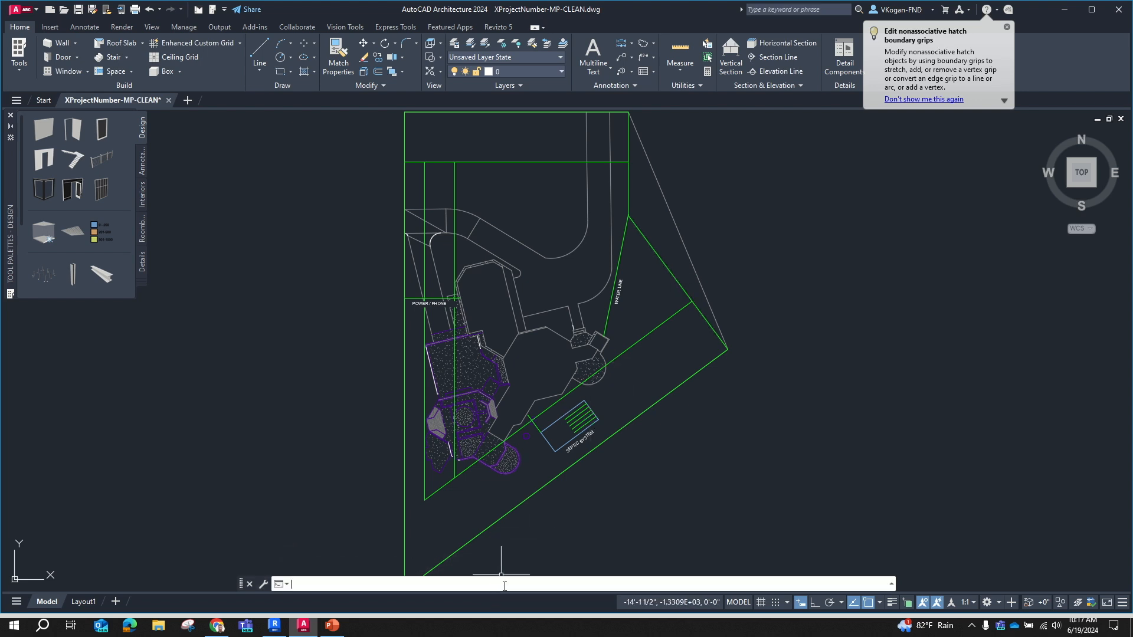
type("audit")
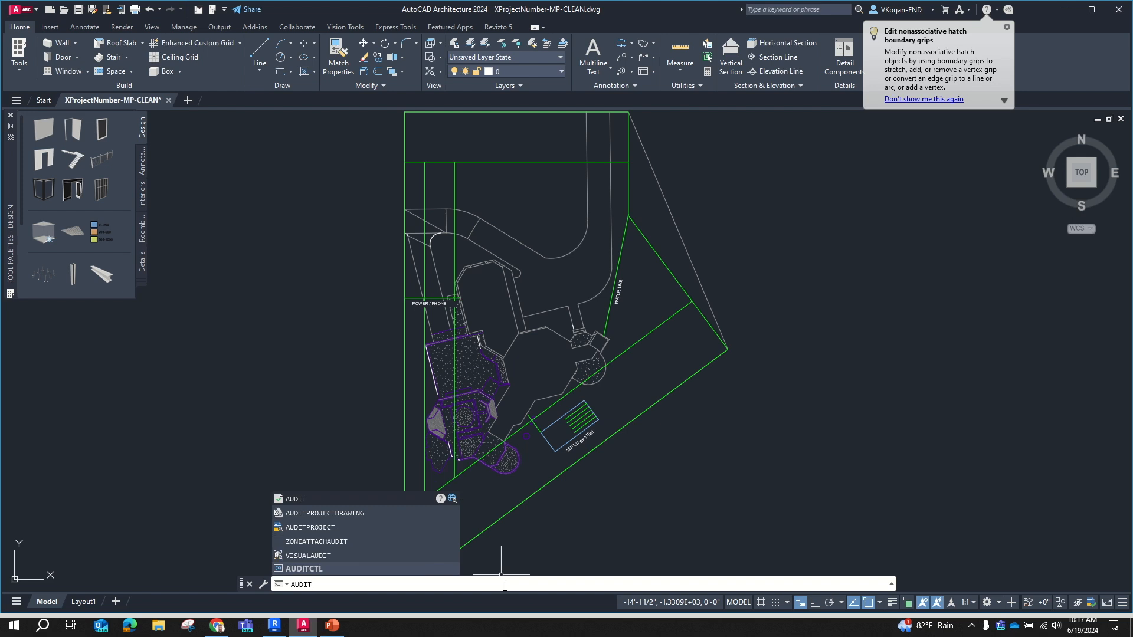
key("Return")
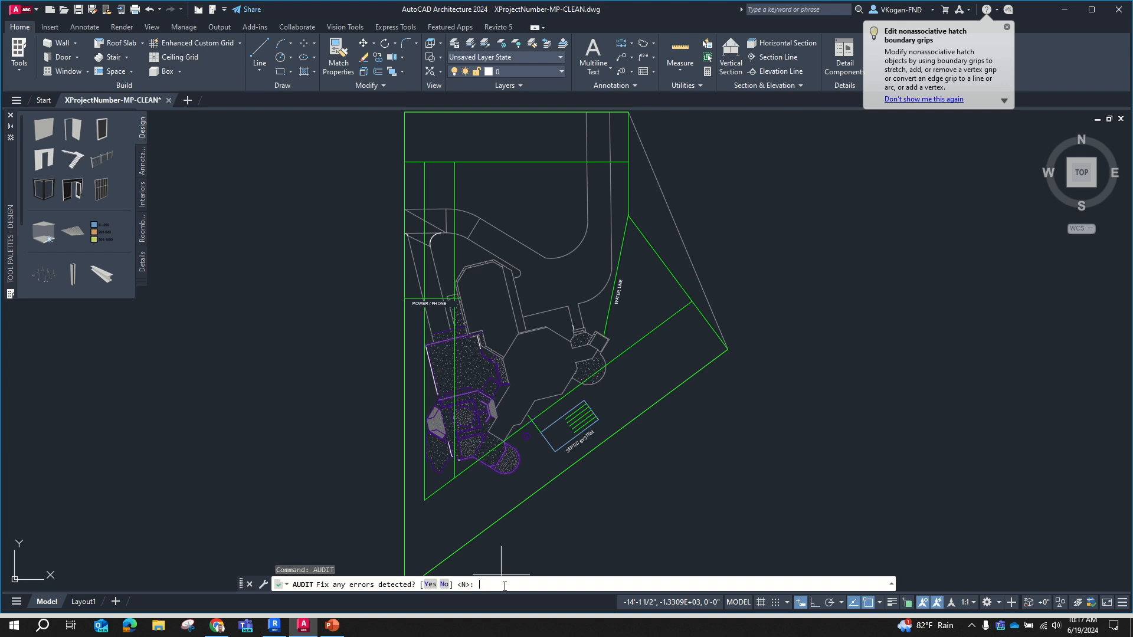
type("y")
key("Return")
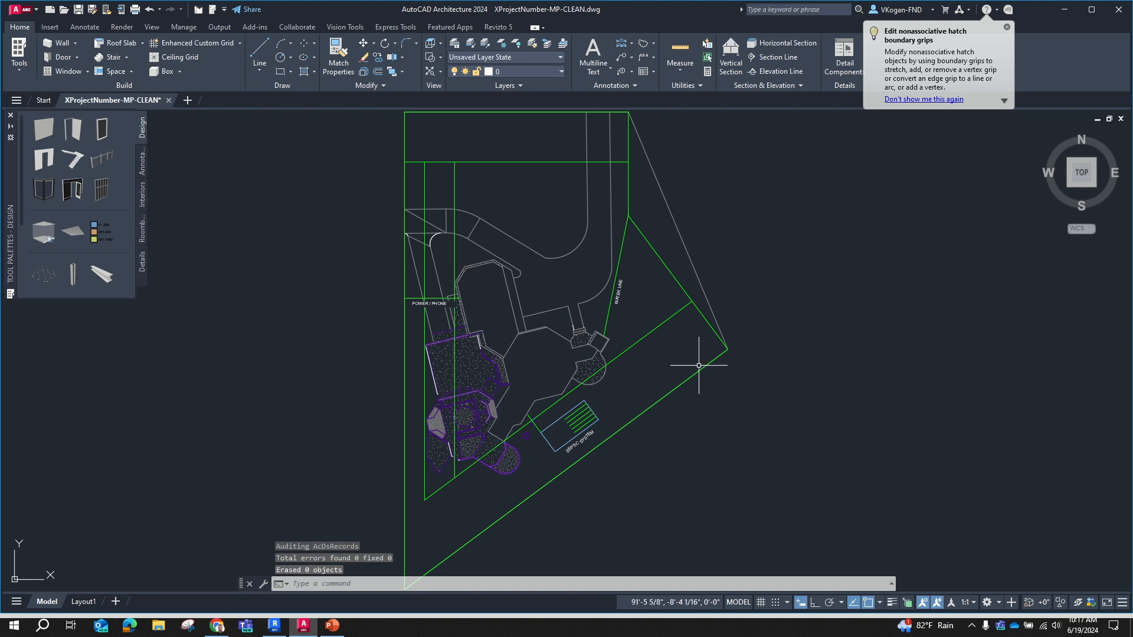
- Check the drawing for unused named items with PURGE and close the dialog
left_click(312, 586)
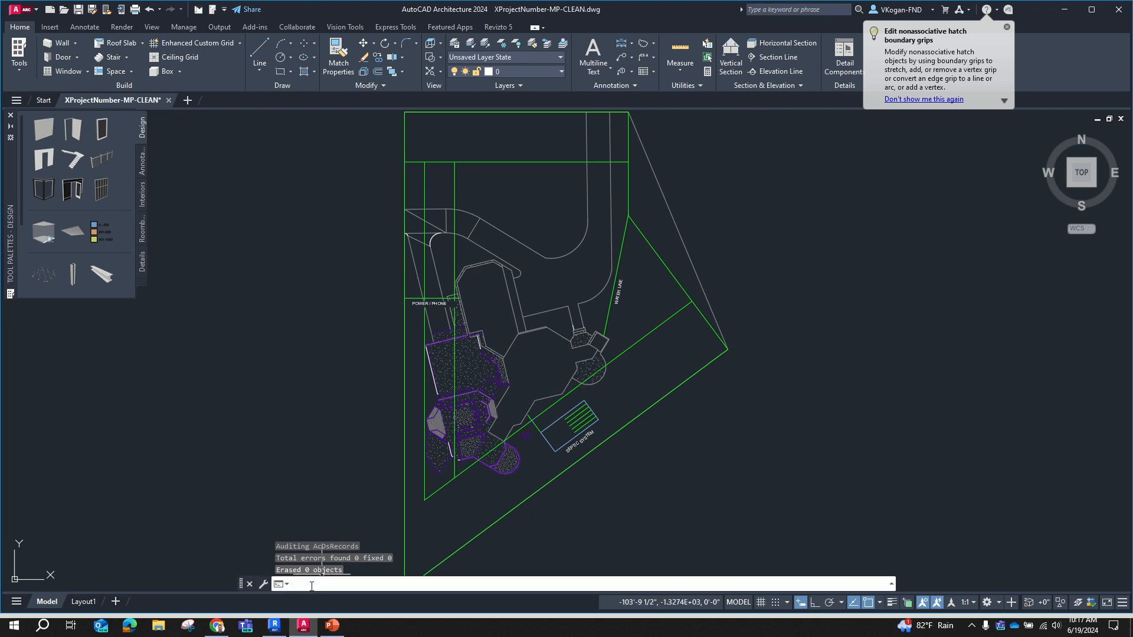
type("pu")
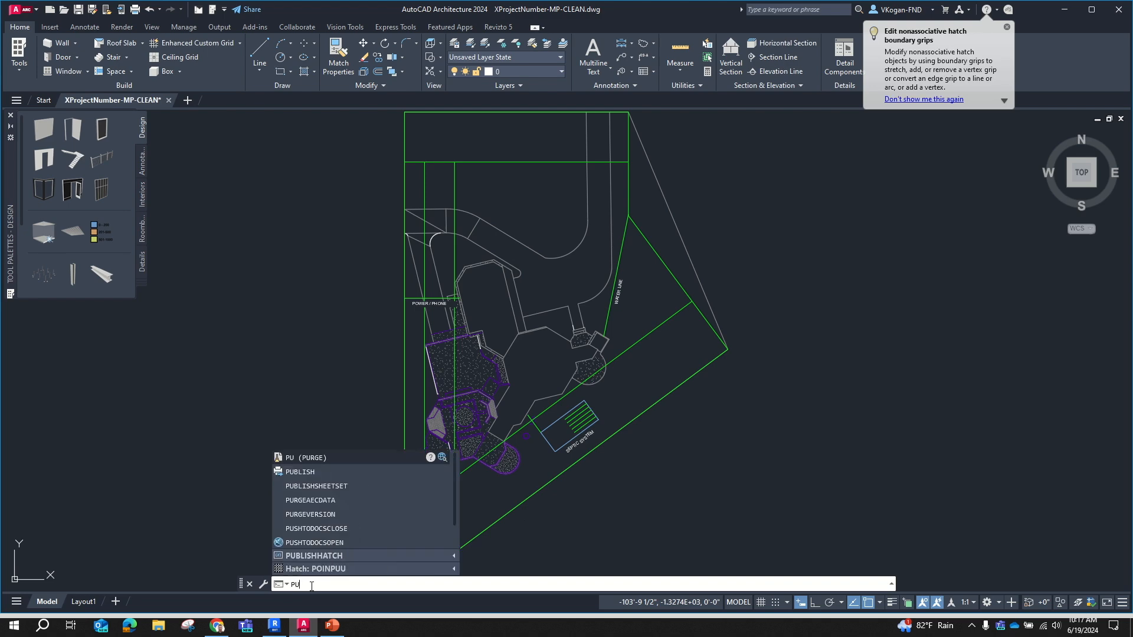
key("Return")
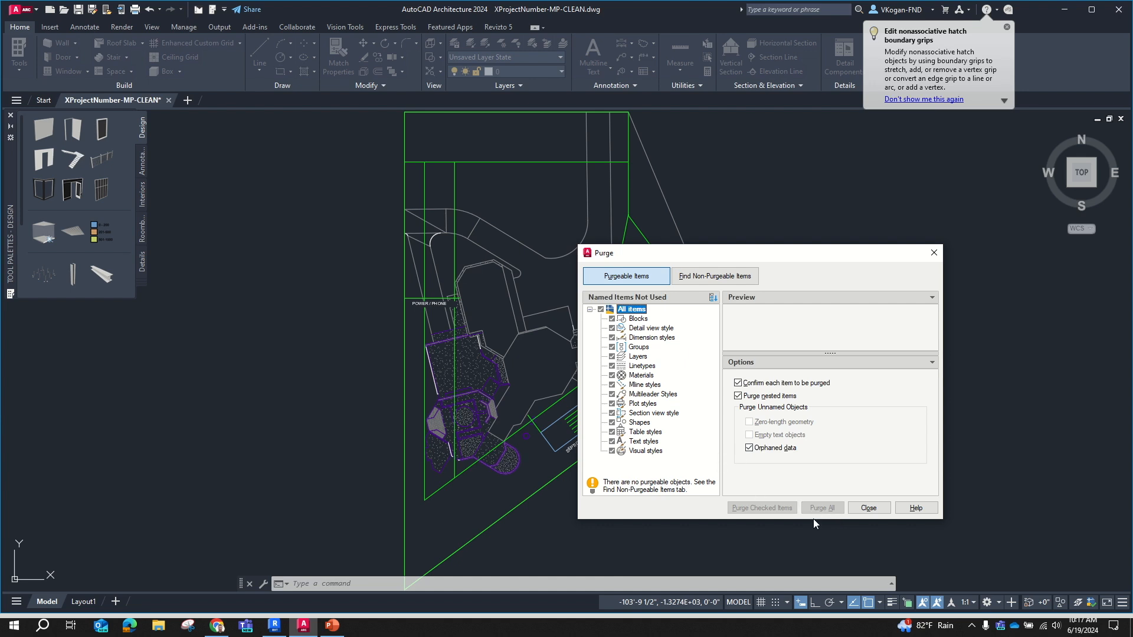
left_click(868, 508)
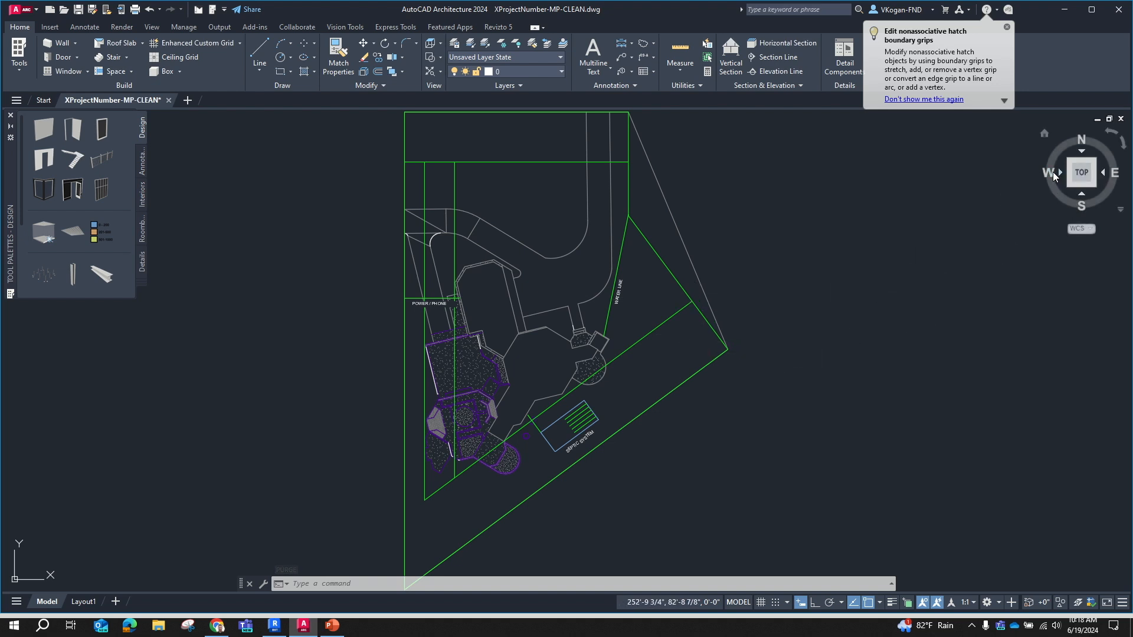
- Inspect the site plan in the Left view, window-selecting the space above and below the line work for stray objects
left_click(1060, 172)
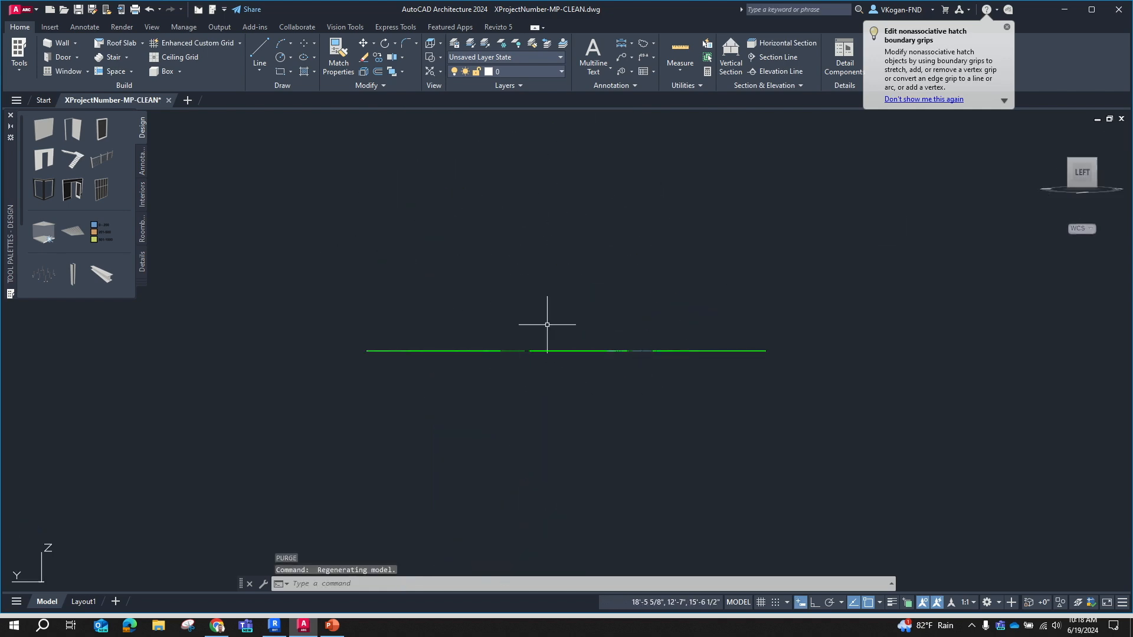
left_click(470, 197)
left_click(686, 328)
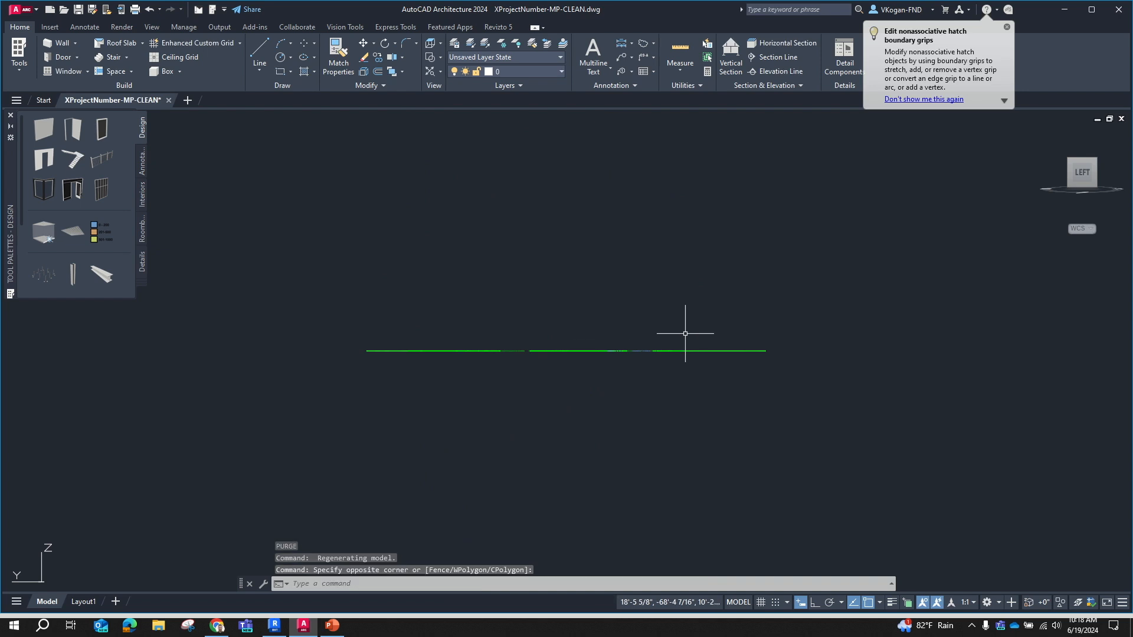
left_click(320, 363)
left_click(967, 531)
left_click(608, 207)
left_click(891, 360)
left_click(260, 169)
left_click(643, 369)
left_click(313, 364)
left_click(663, 484)
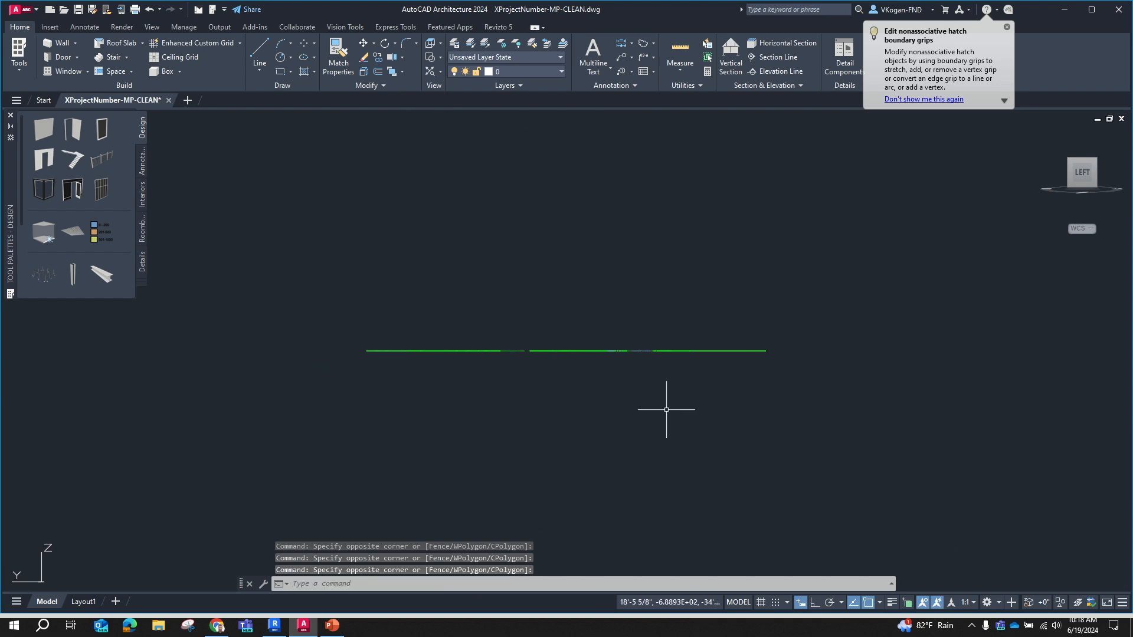
left_click(613, 368)
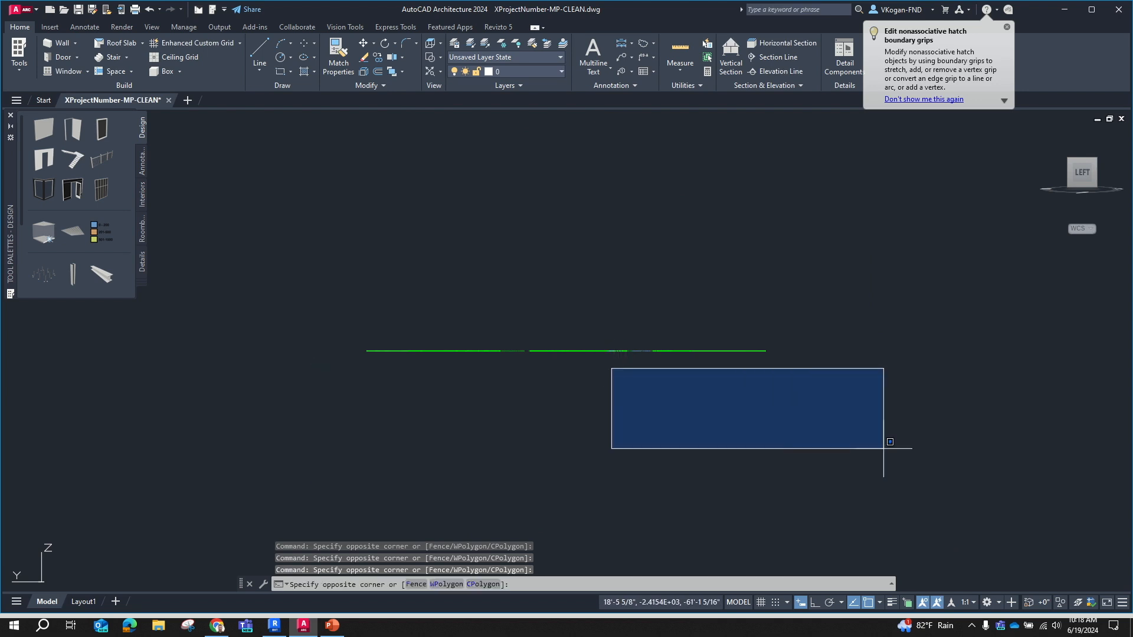
left_click(915, 504)
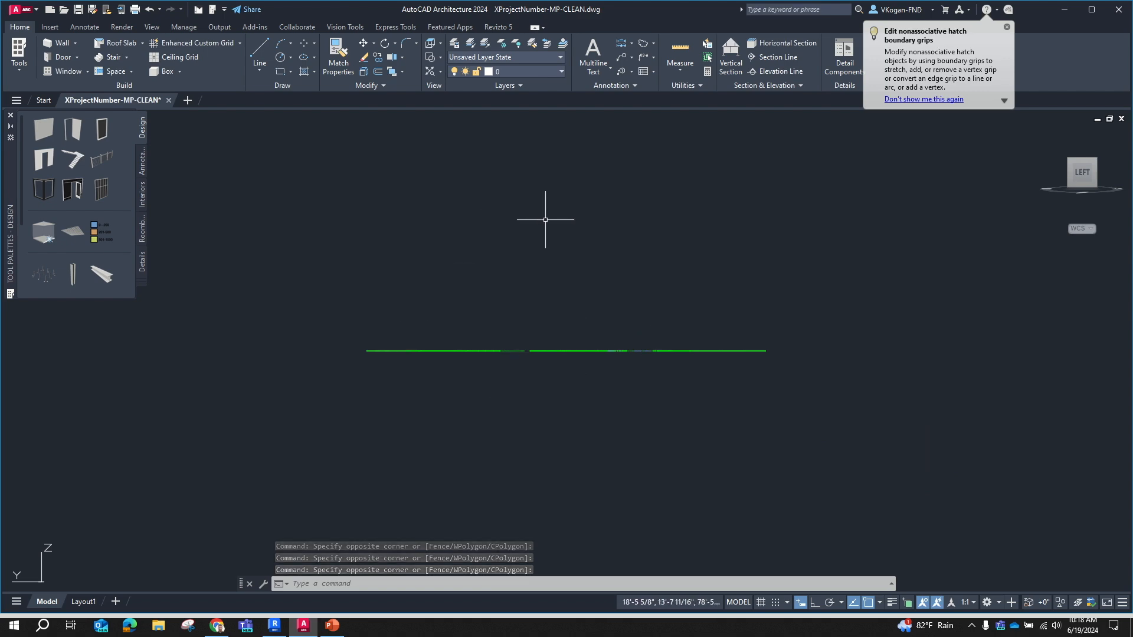
- Return the drawing to the Top view and save it
middle_click_drag(599, 245, 416, 432, "shift")
left_click(1077, 181)
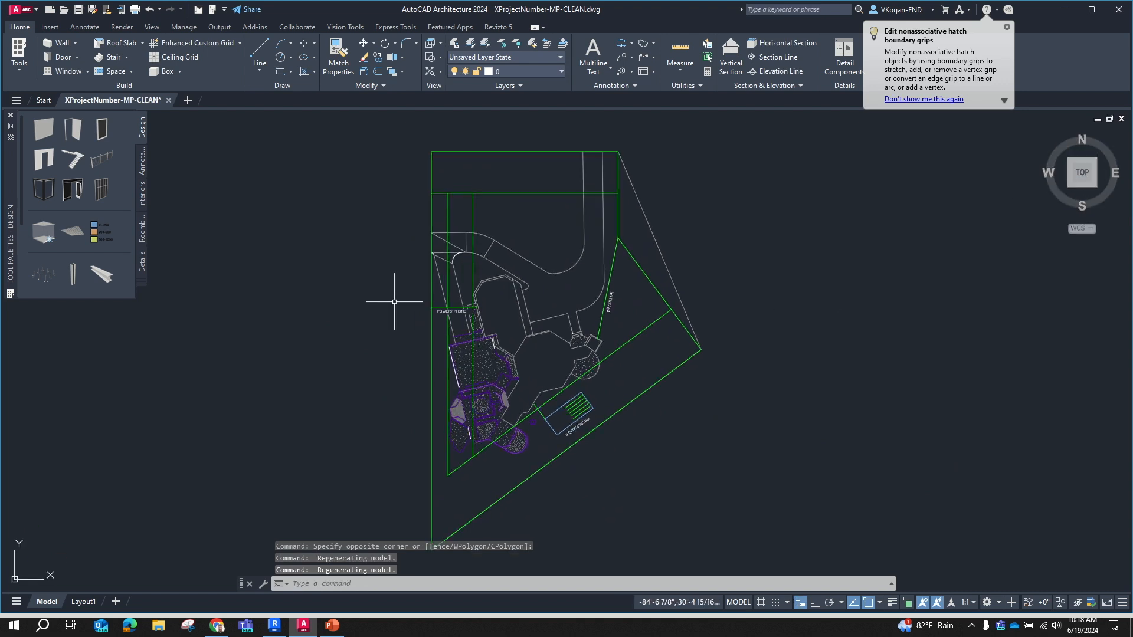
left_click(78, 10)
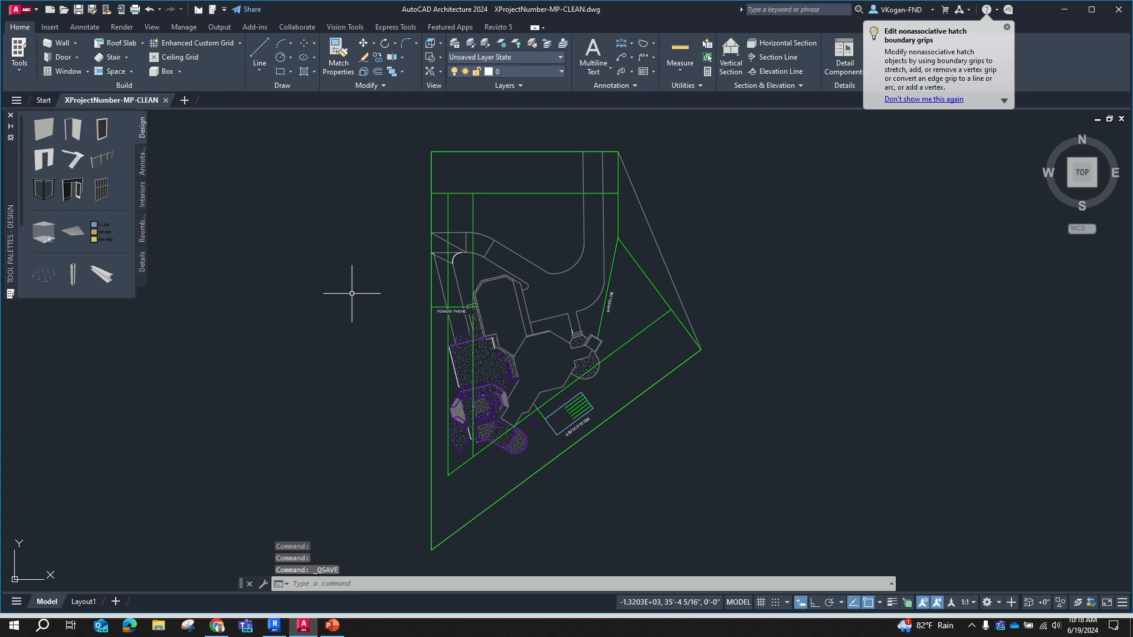
- Switch to Revit, dismiss the save reminder and create a new project without a template, using Imperial measurement
left_click(274, 626)
left_click(13, 23)
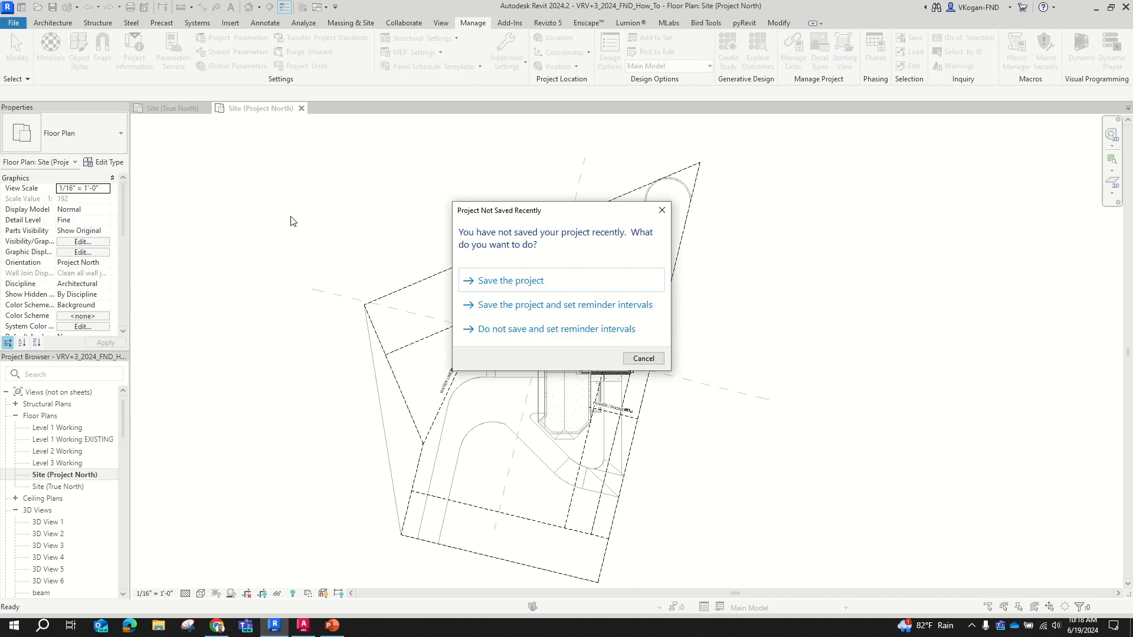
left_click(643, 359)
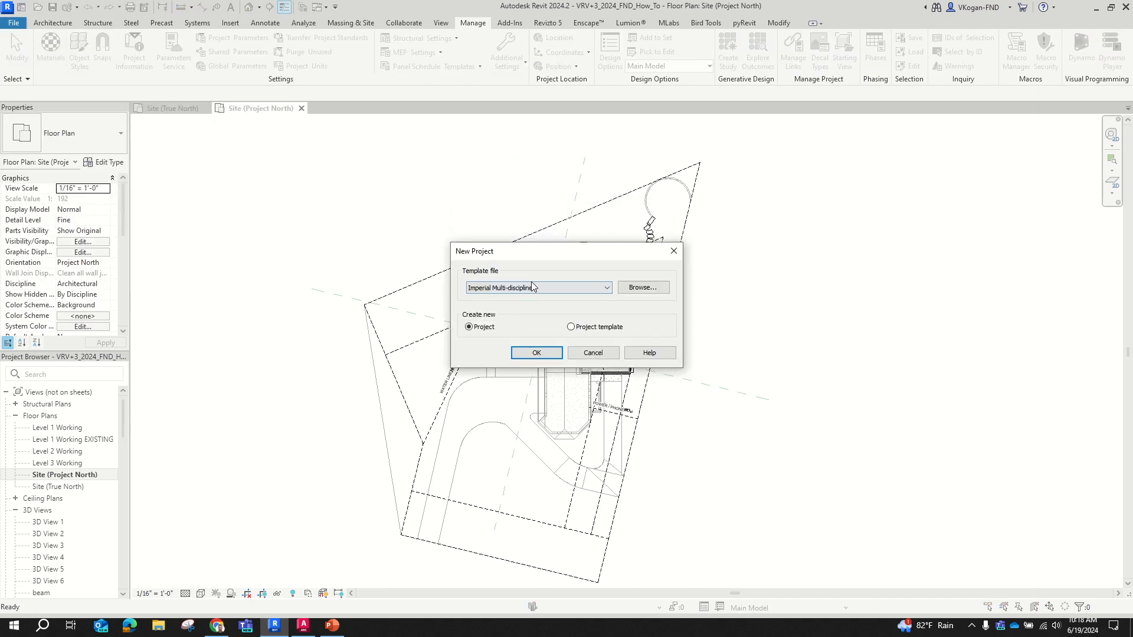
left_click(533, 287)
left_click(502, 304)
left_click(525, 352)
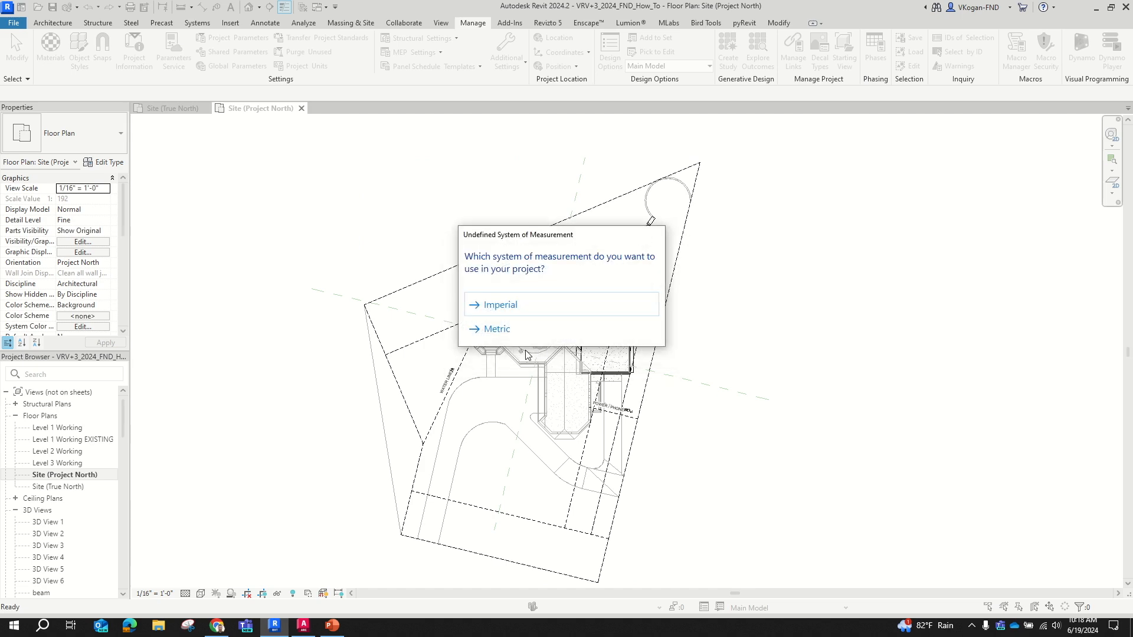
left_click(507, 312)
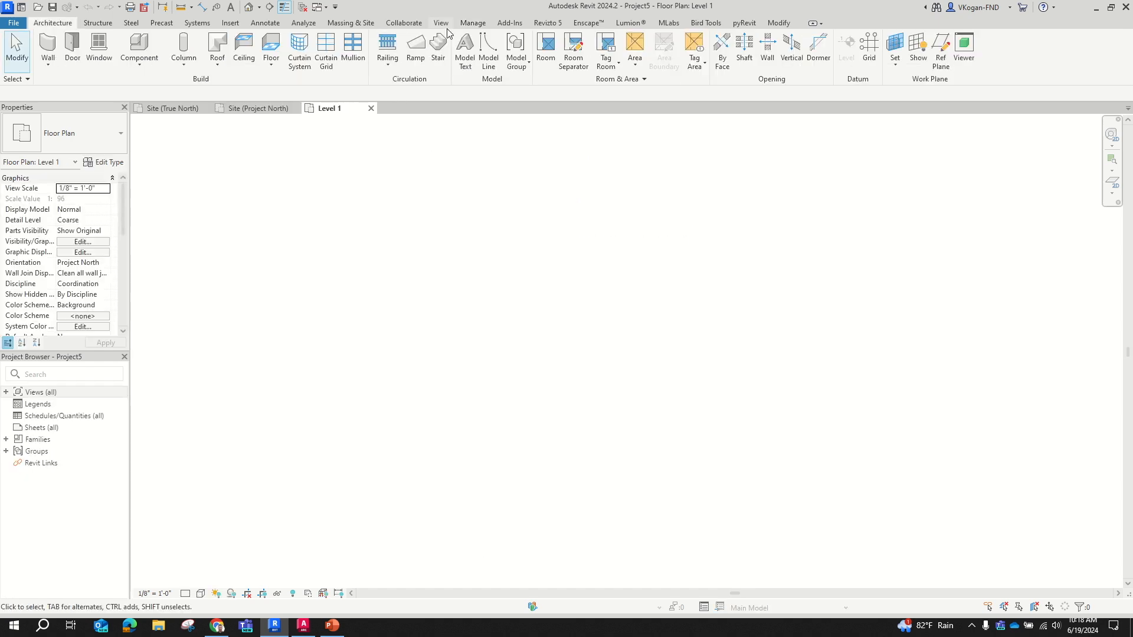
- Start Link CAD and choose XProjectNumber-MP-CLEAN.dwg from the How To folder as the file to link
left_click(472, 24)
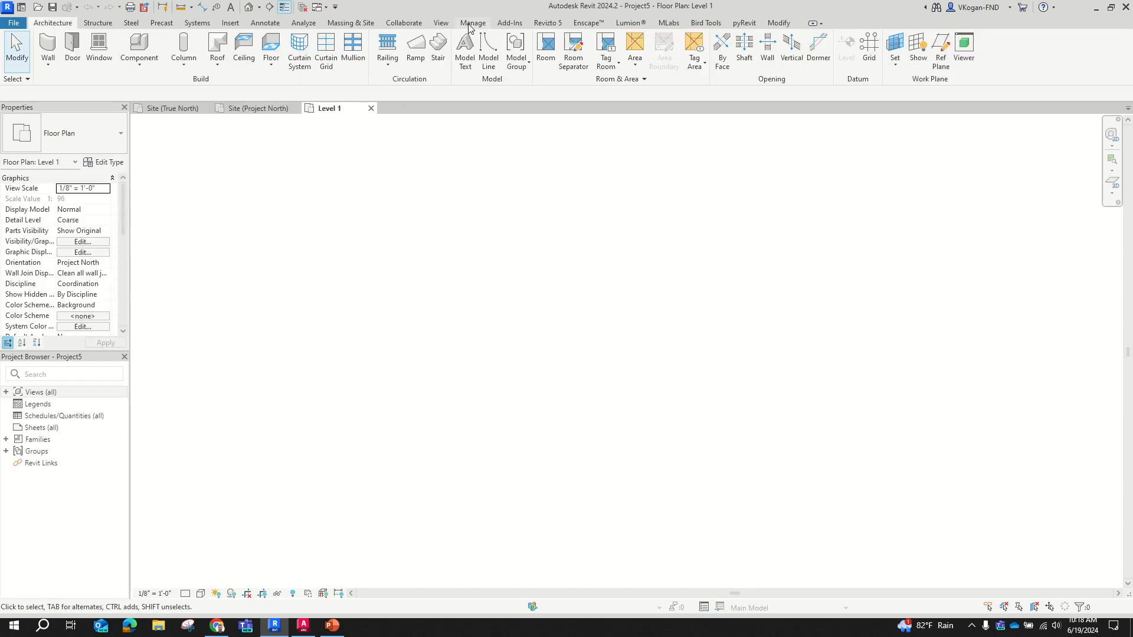
left_click(228, 23)
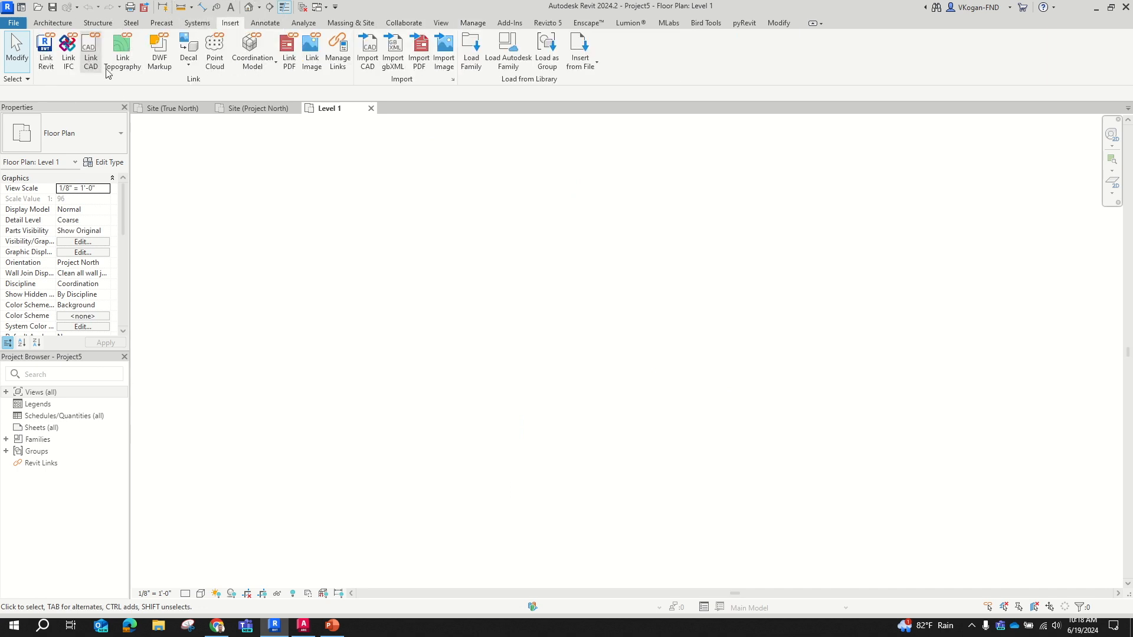
left_click(92, 52)
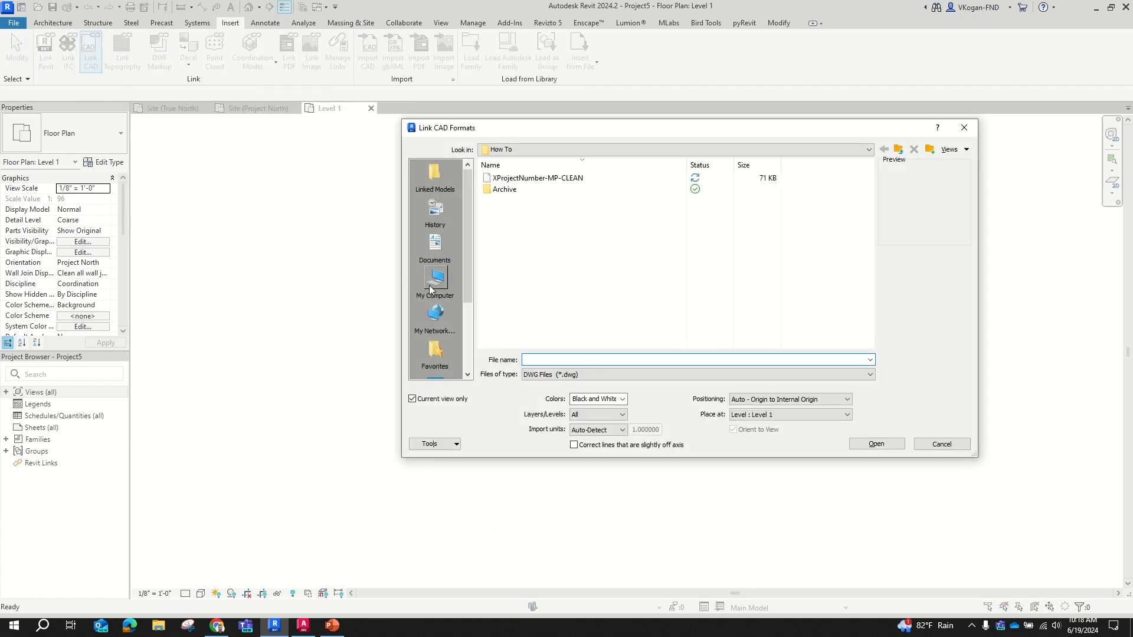
left_click(590, 178)
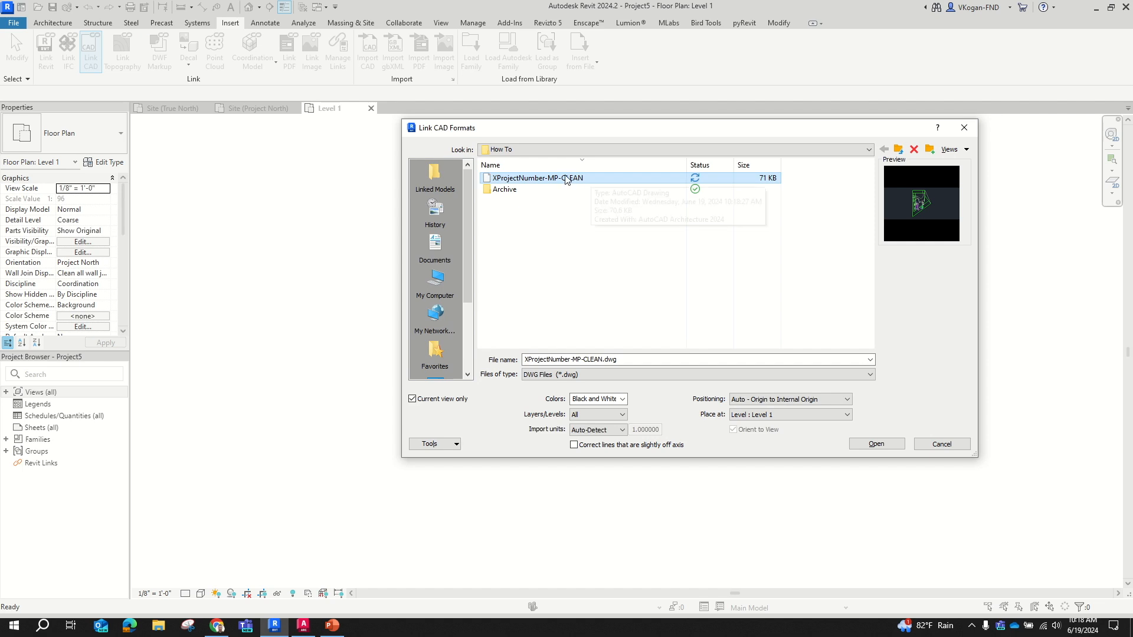
left_click(548, 149)
left_click(549, 150)
left_click(536, 297)
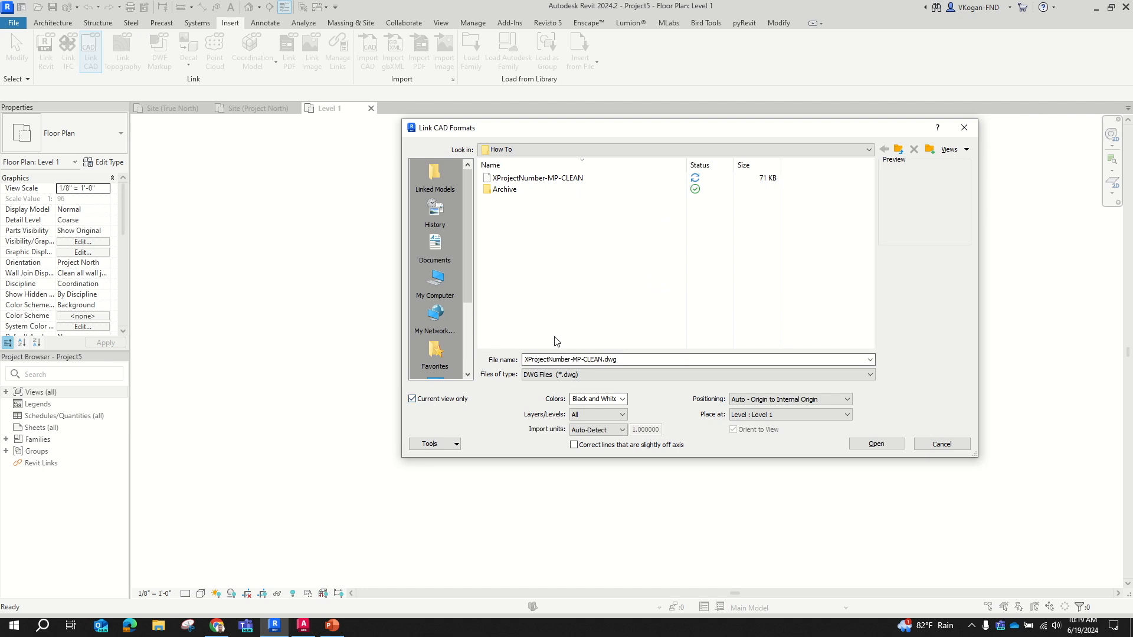
- Review the color options for the CAD link and keep Black and White
left_click(623, 400)
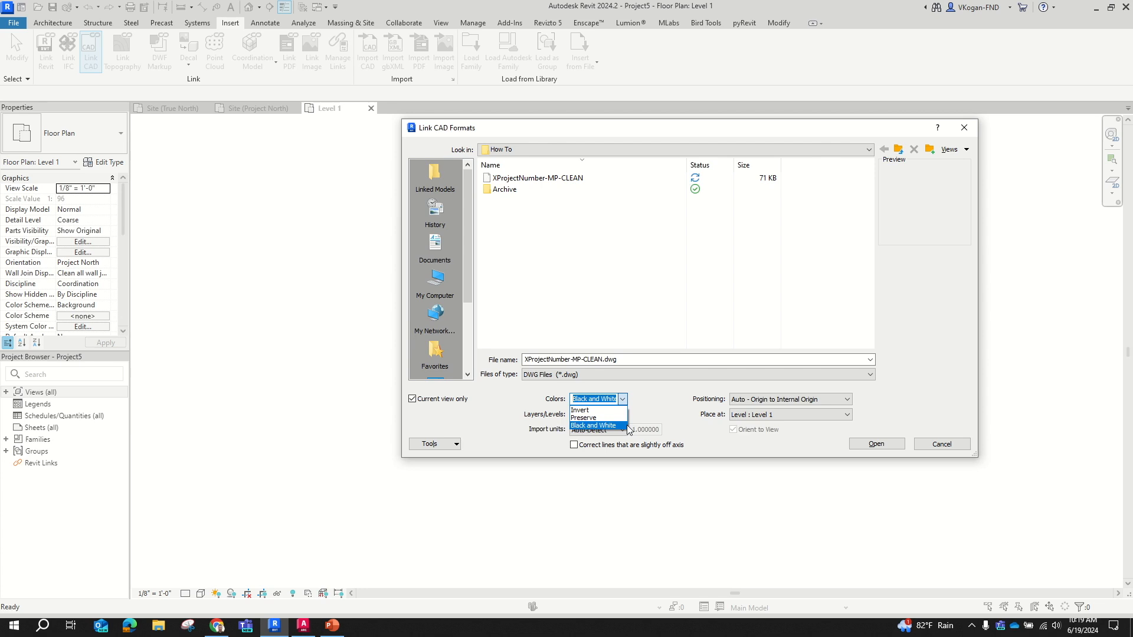
left_click(652, 409)
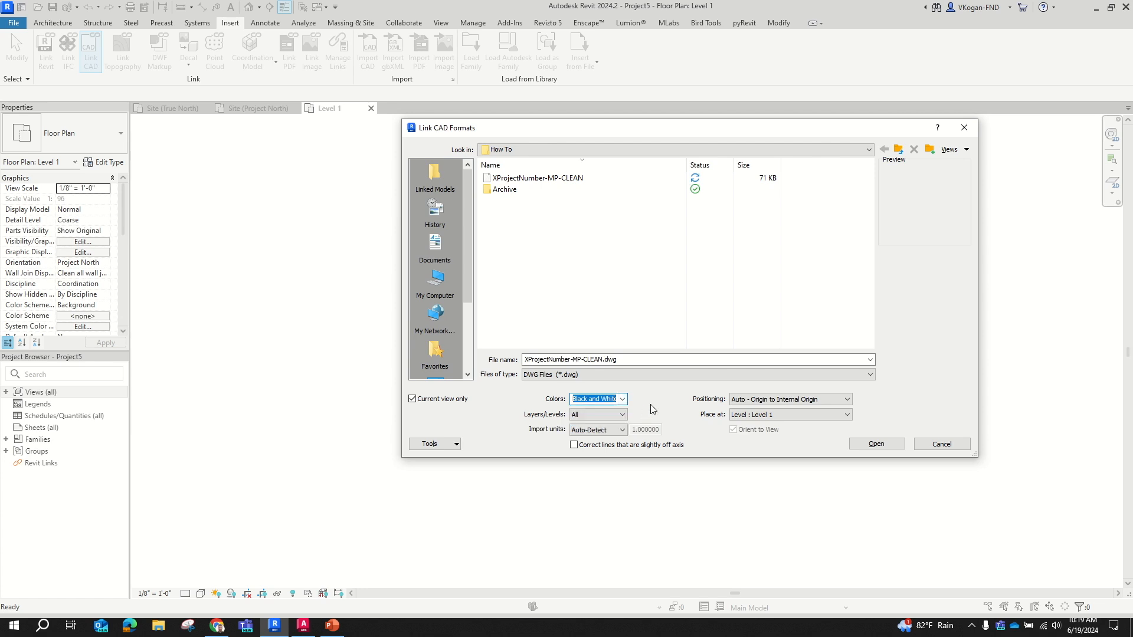
left_click(623, 401)
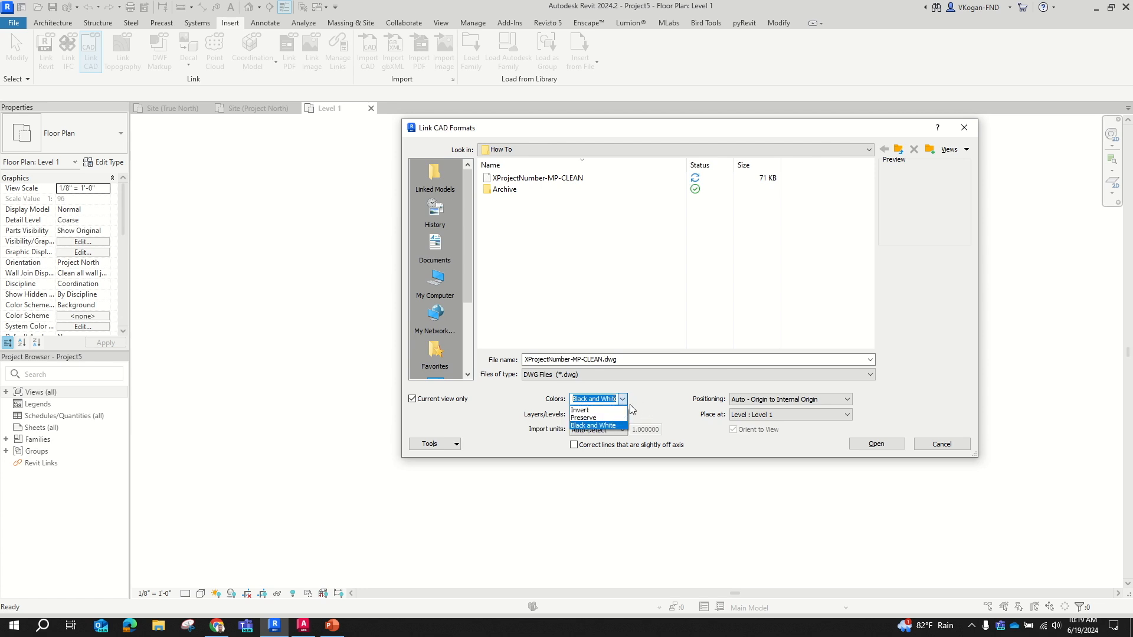
left_click(653, 398)
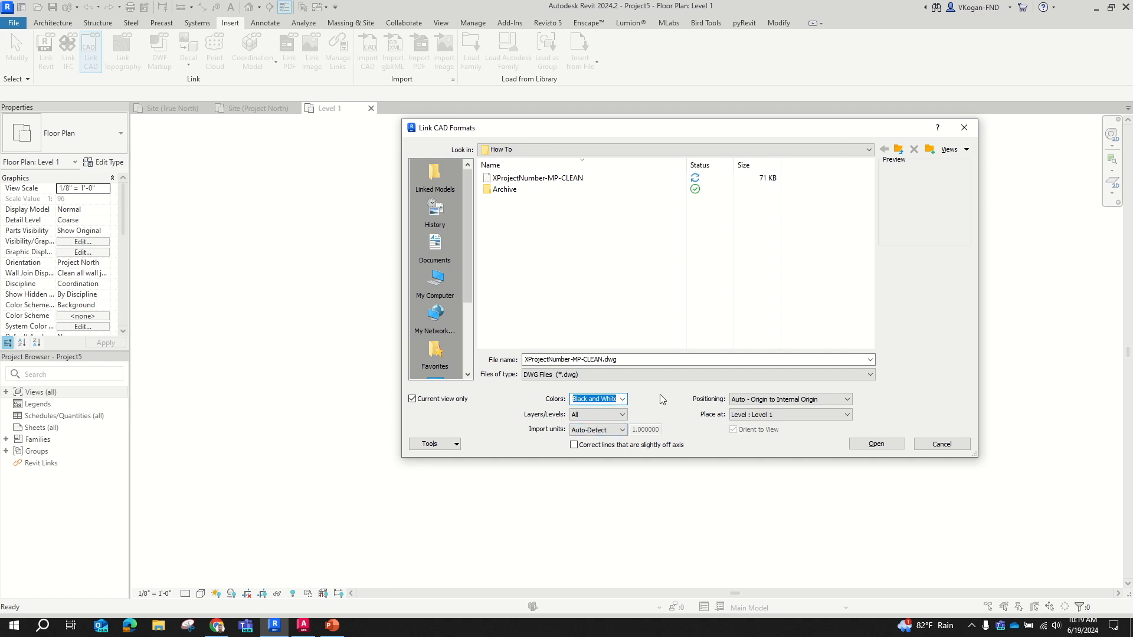
- Link XProjectNumber-MP-CLEAN.dwg into the Level 1 floor plan with correction of slightly off-axis lines turned off
left_click(574, 446)
left_click(574, 446)
left_click(537, 177)
left_click(866, 444)
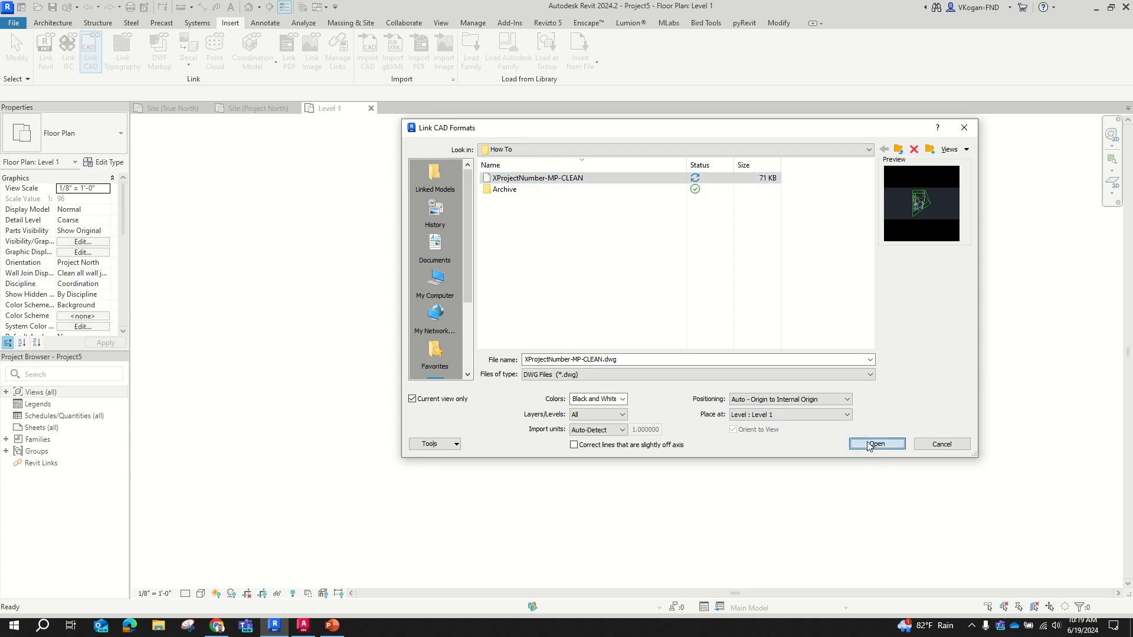
scroll(697, 374, "down", 8)
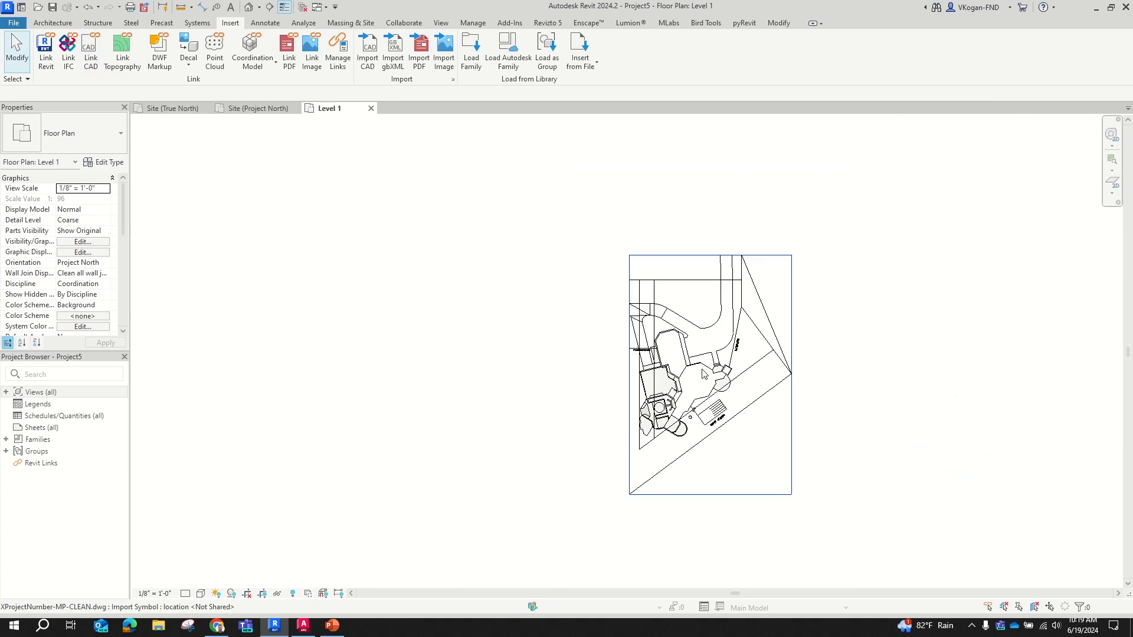
scroll(696, 370, "up", 2)
middle_click_drag(695, 370, 622, 357)
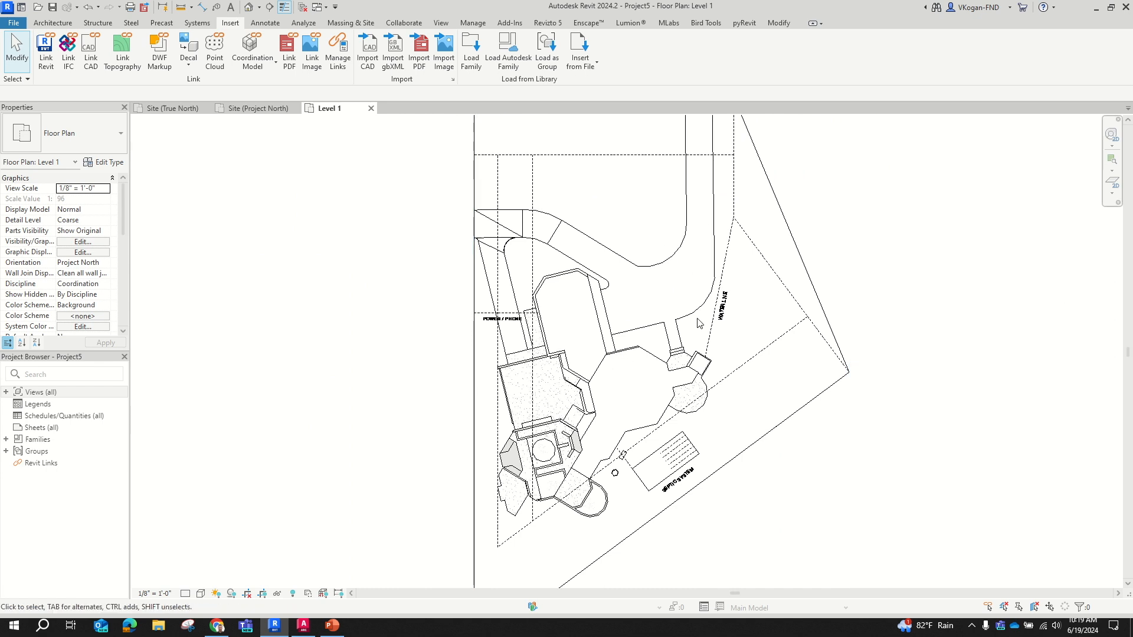
middle_click_drag(693, 327, 649, 322)
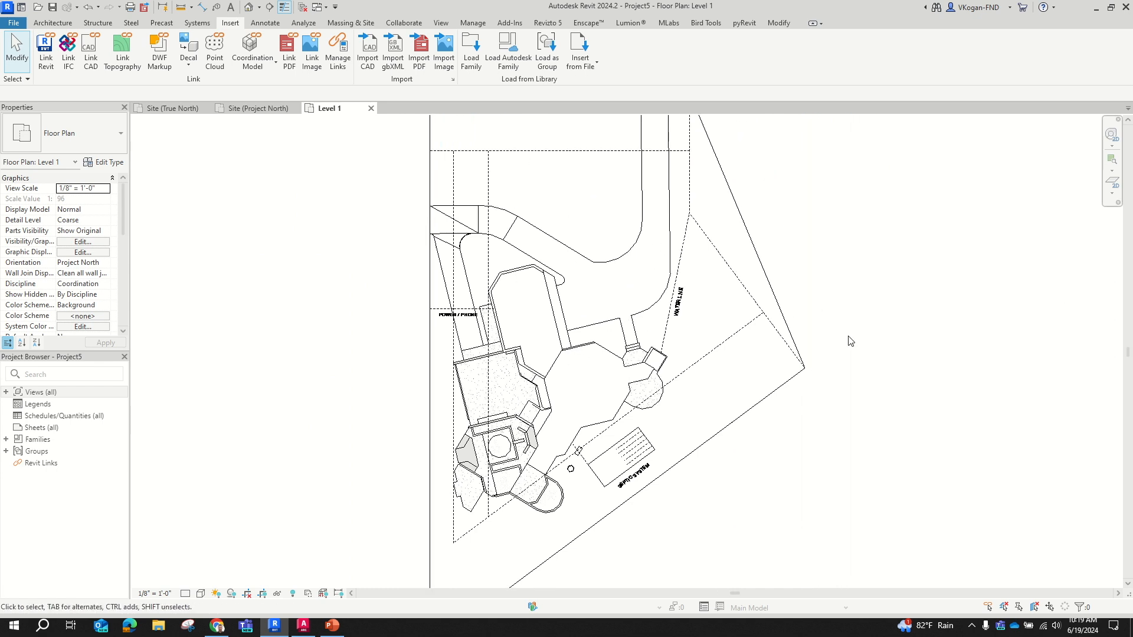
scroll(742, 354, "down", 2)
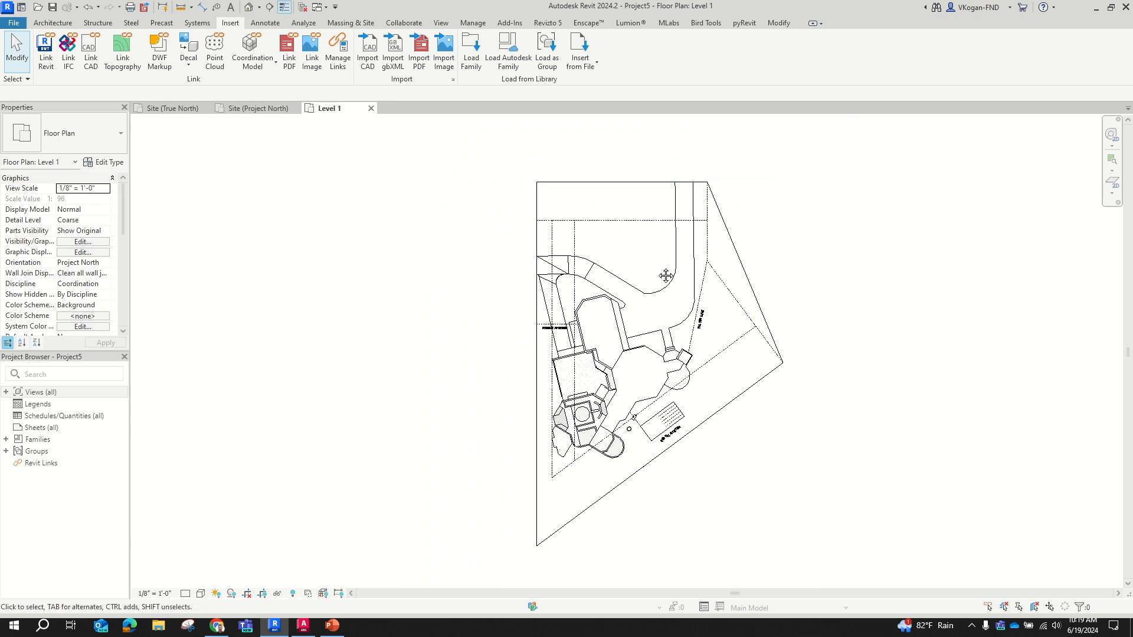
middle_click_drag(665, 275, 618, 272)
- Start a DWG export of only the current Level 1 floor plan, using the in-session export setup
left_click(14, 23)
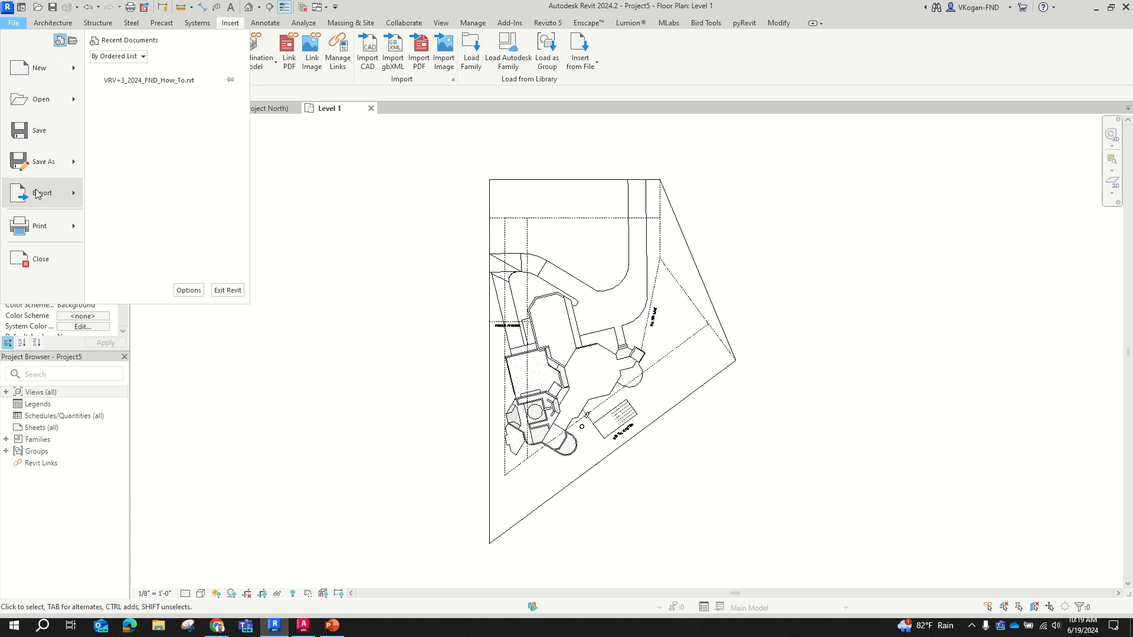
mouse_move(37, 194)
mouse_move(145, 75)
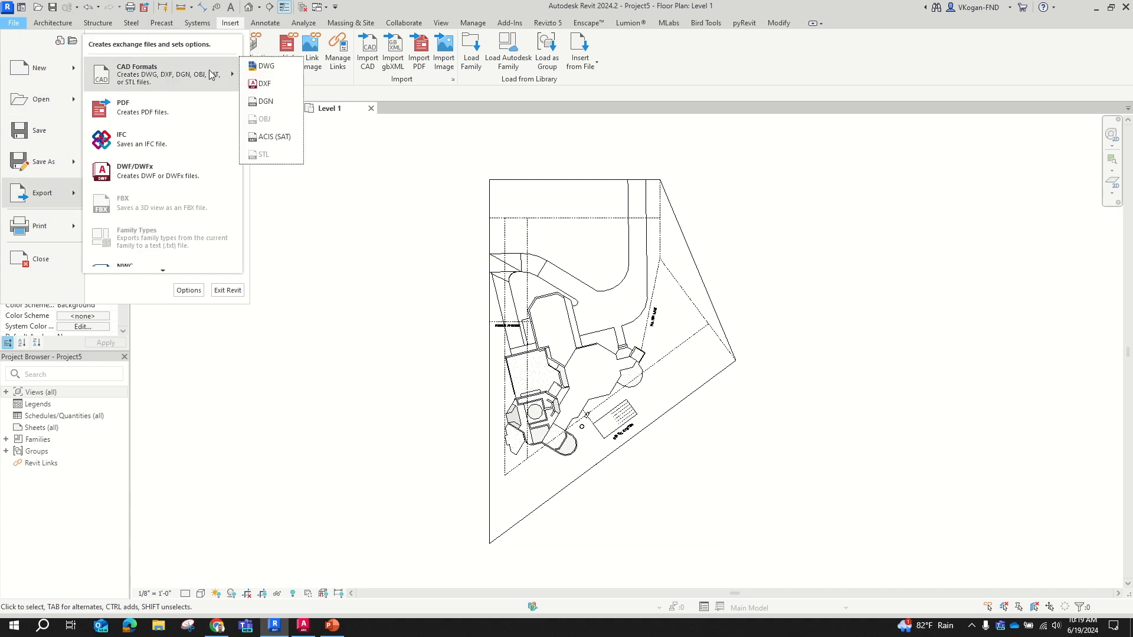
left_click(260, 67)
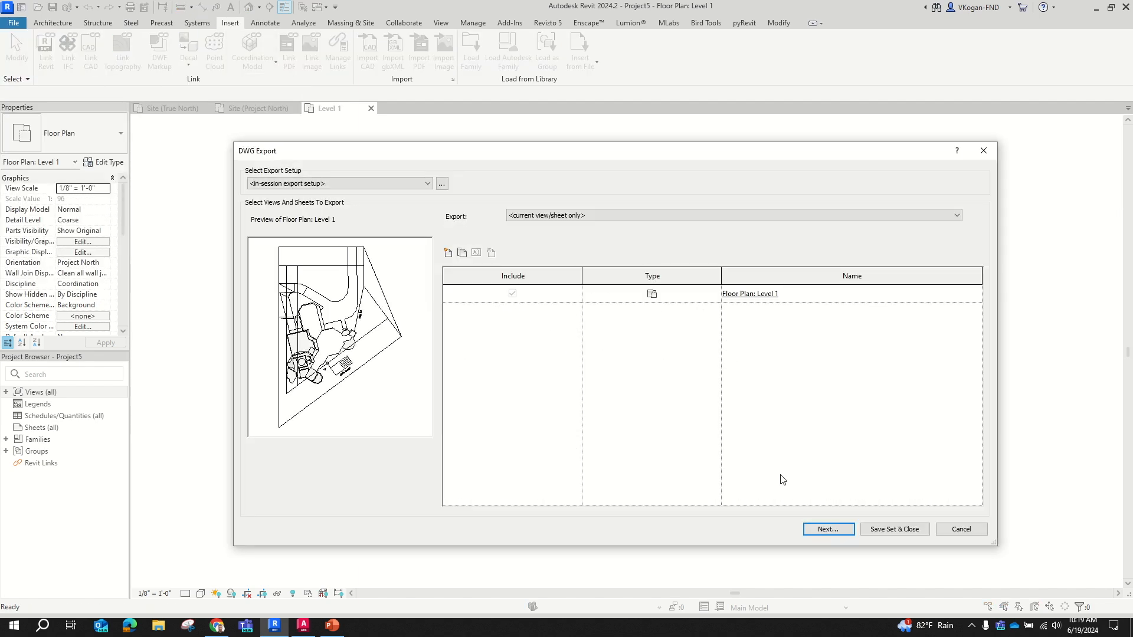
left_click(828, 529)
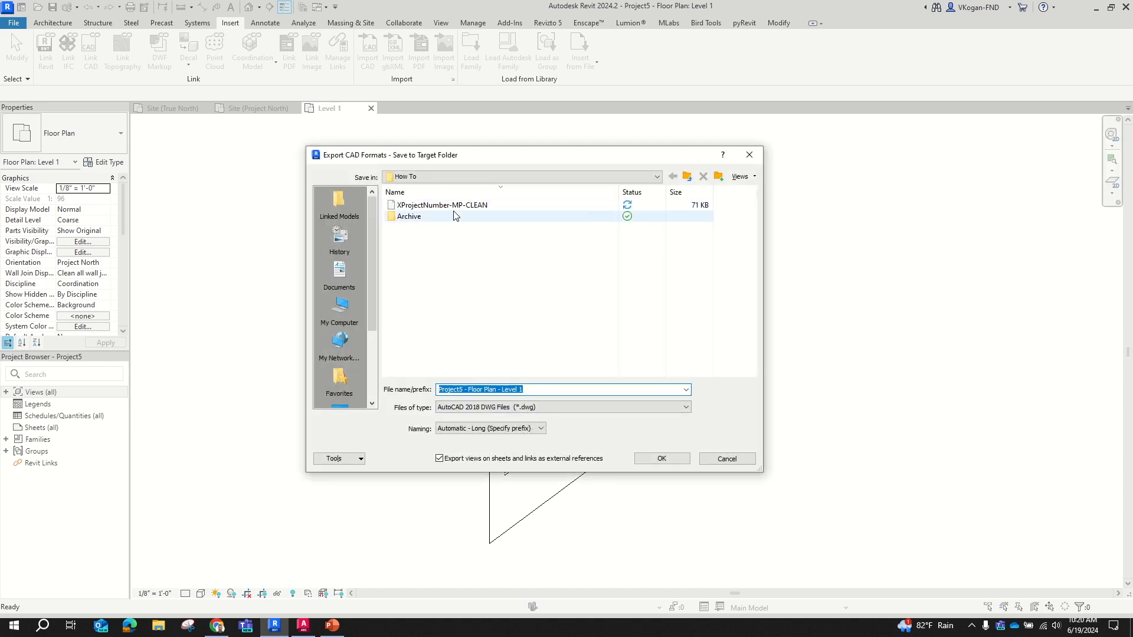
- Export the view to the How To folder as XProjectNumber-MP-CLEANED.dwg, with sheet views and links not exported as external references
left_click(453, 206)
left_click(523, 390)
left_click(517, 389)
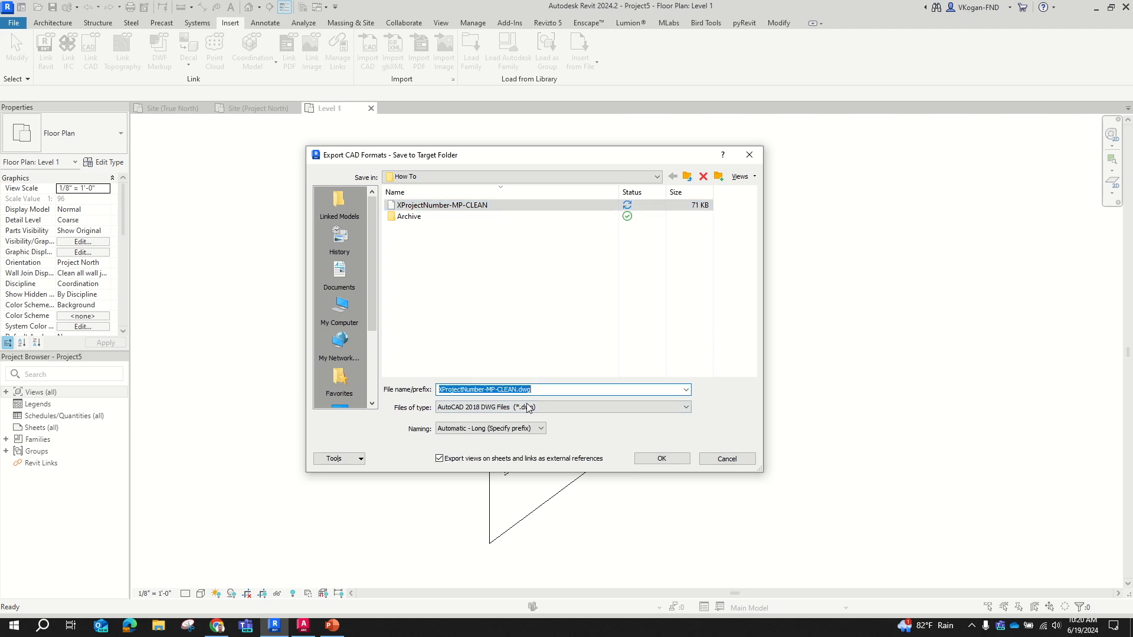
left_click(517, 391)
type("ED")
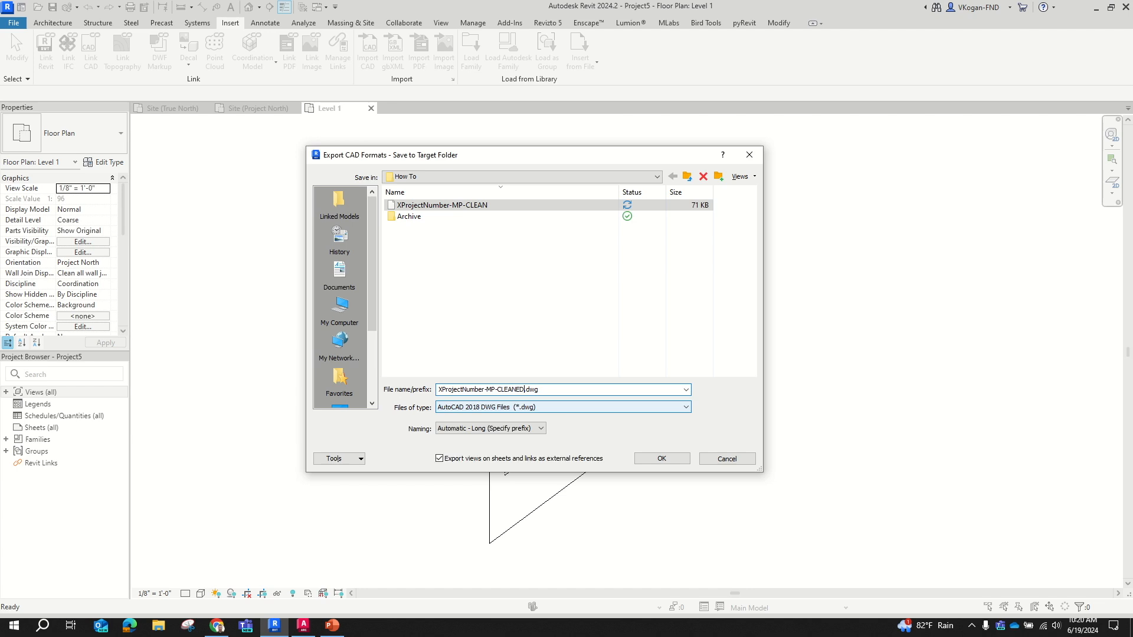
left_click(471, 458)
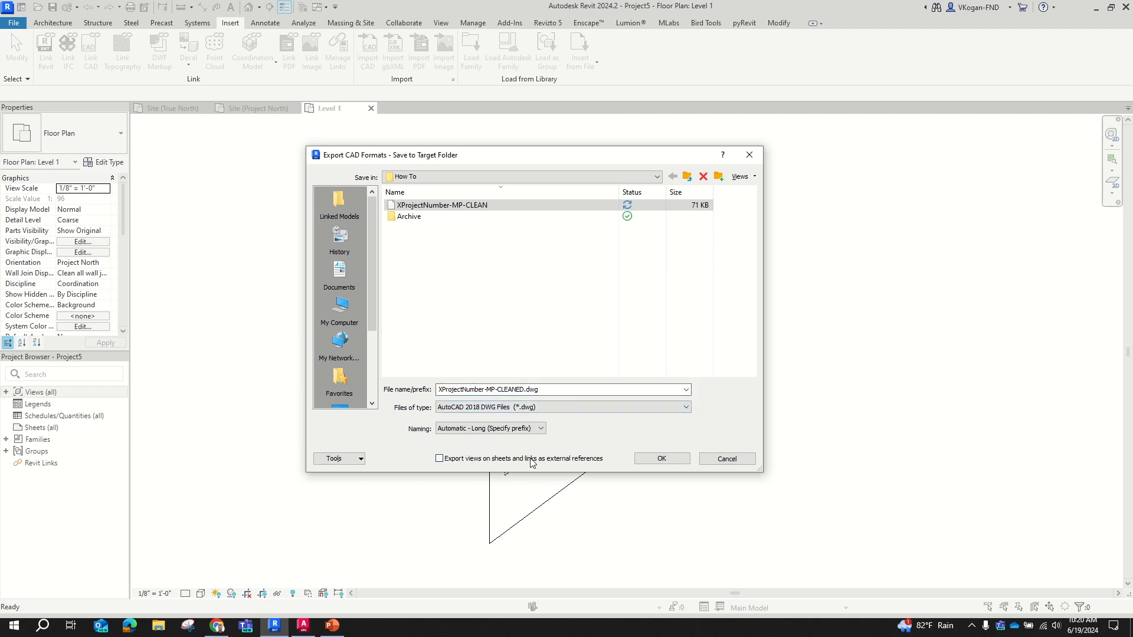
left_click(653, 459)
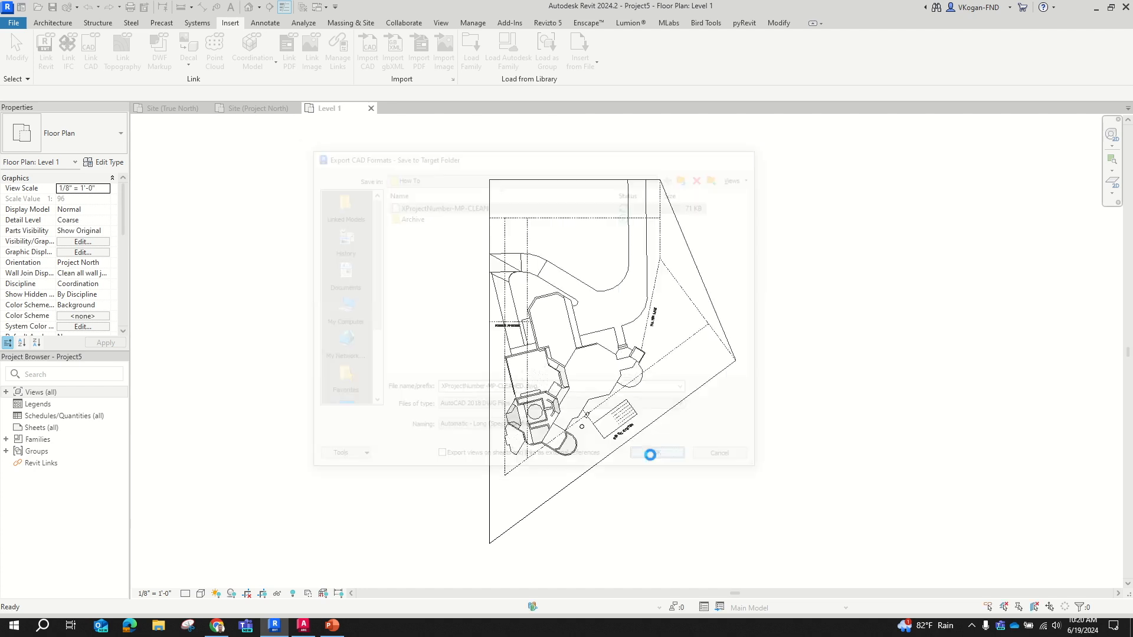
left_click(405, 187)
- Switch to AutoCAD, close XProjectNumber-MP-CLEAN and open XProjectNumber-MP-CLEANED from the How To folder
left_click(303, 626)
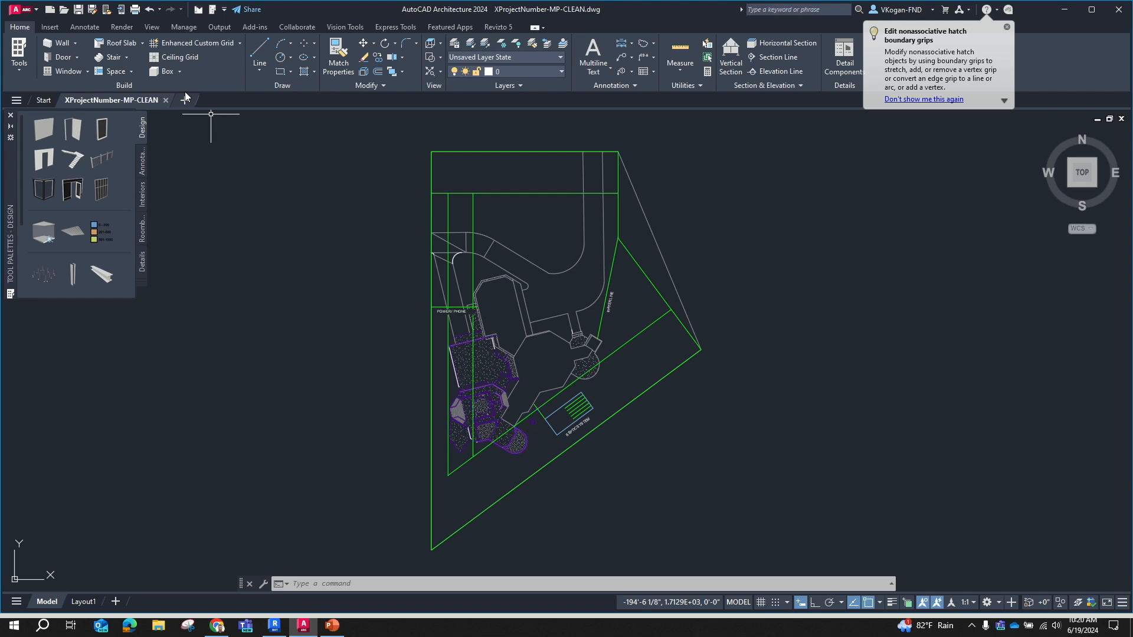
left_click(166, 101)
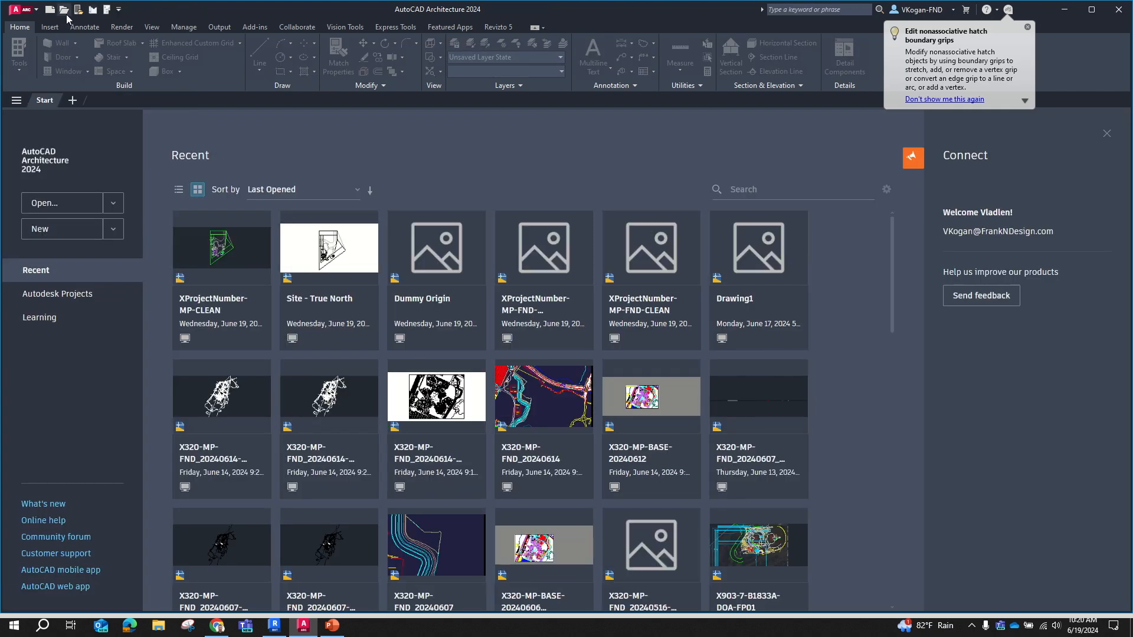
left_click(64, 9)
left_click(532, 236)
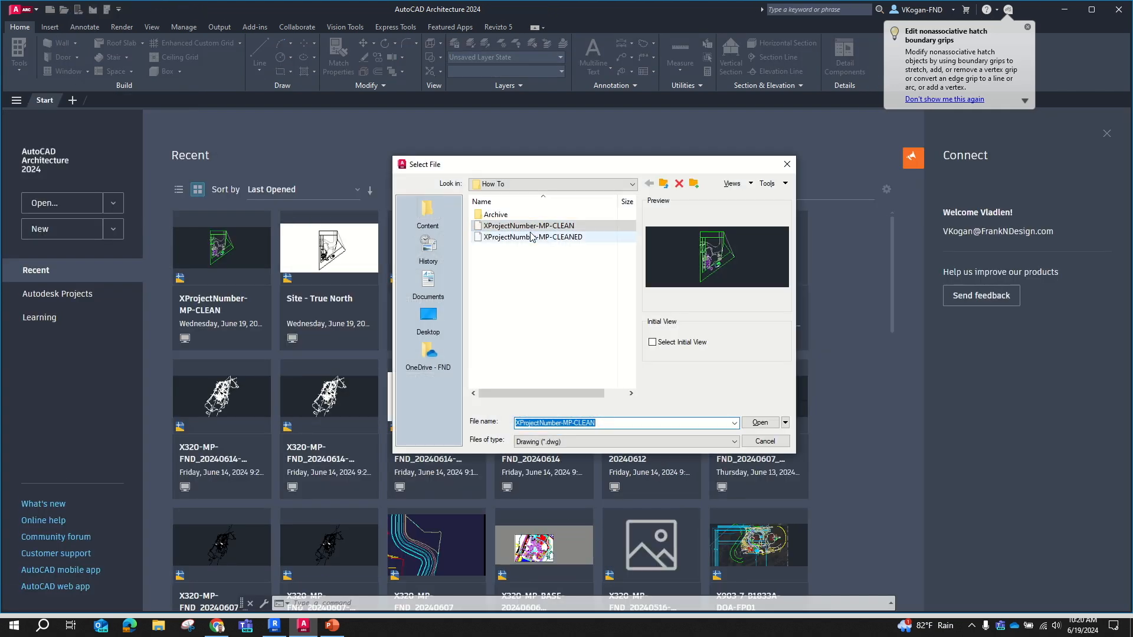
left_click(760, 422)
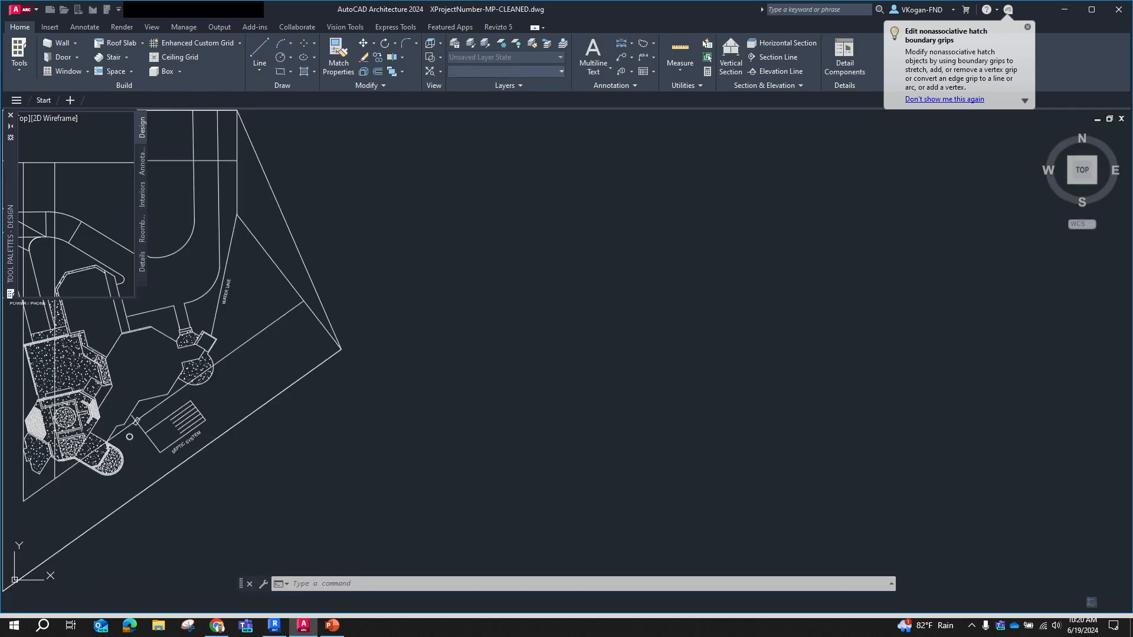
- Check the drawing from the Left view for stray objects above and below the flat plan, and return to the Top view
middle_click_drag(480, 342, 753, 363)
scroll(754, 362, "down", 4)
left_click(1057, 174)
left_click(398, 205)
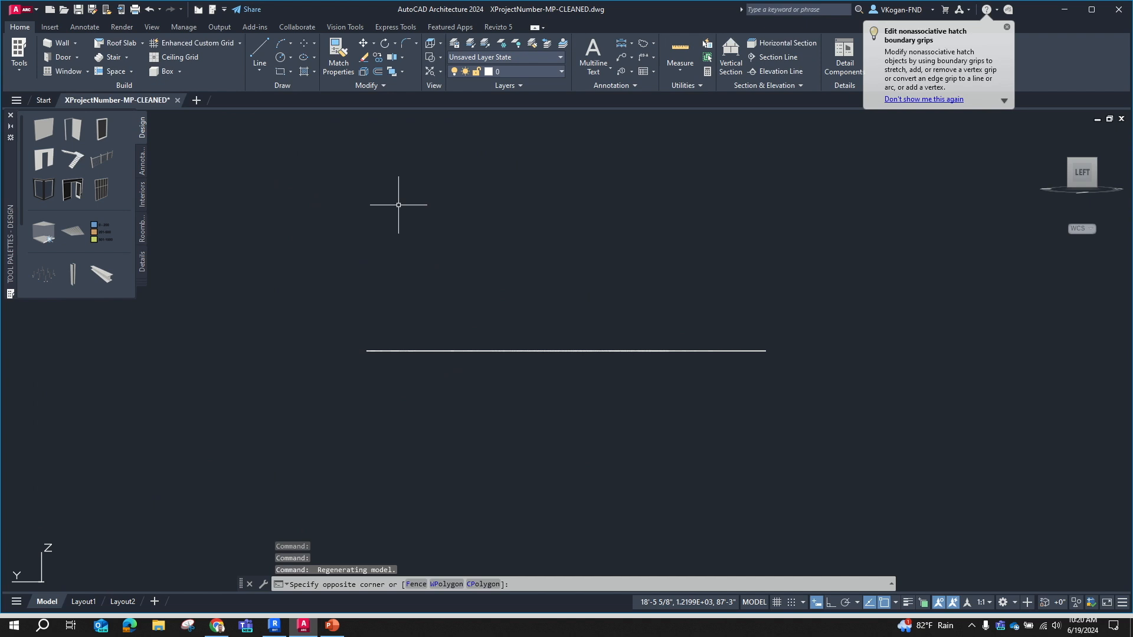
left_click(767, 323)
left_click(359, 359)
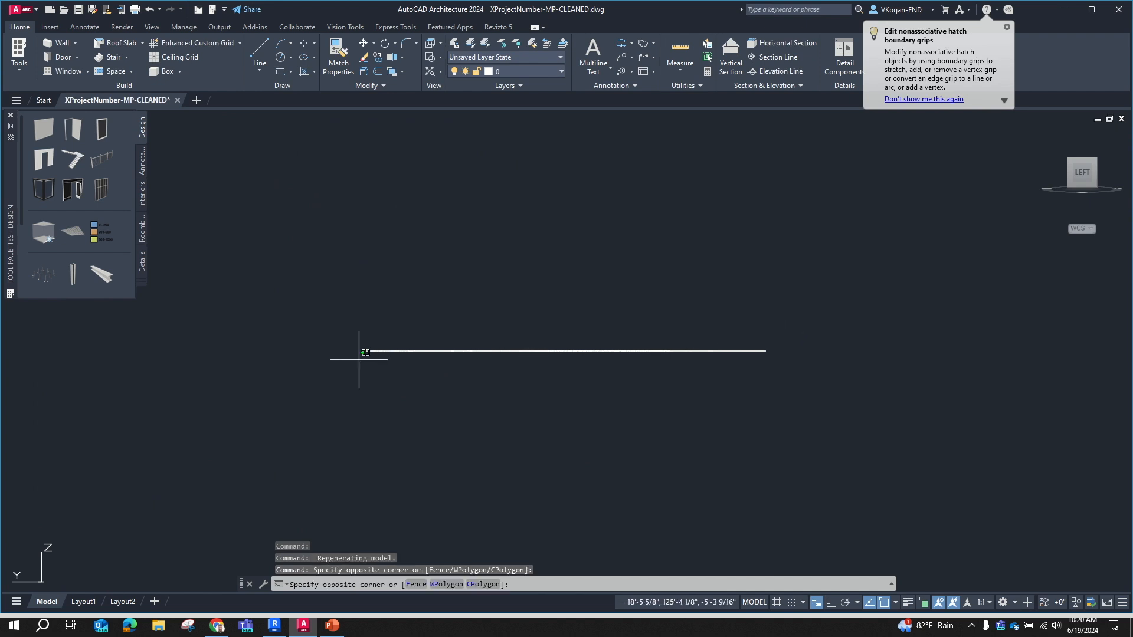
left_click(848, 494)
left_click(347, 177)
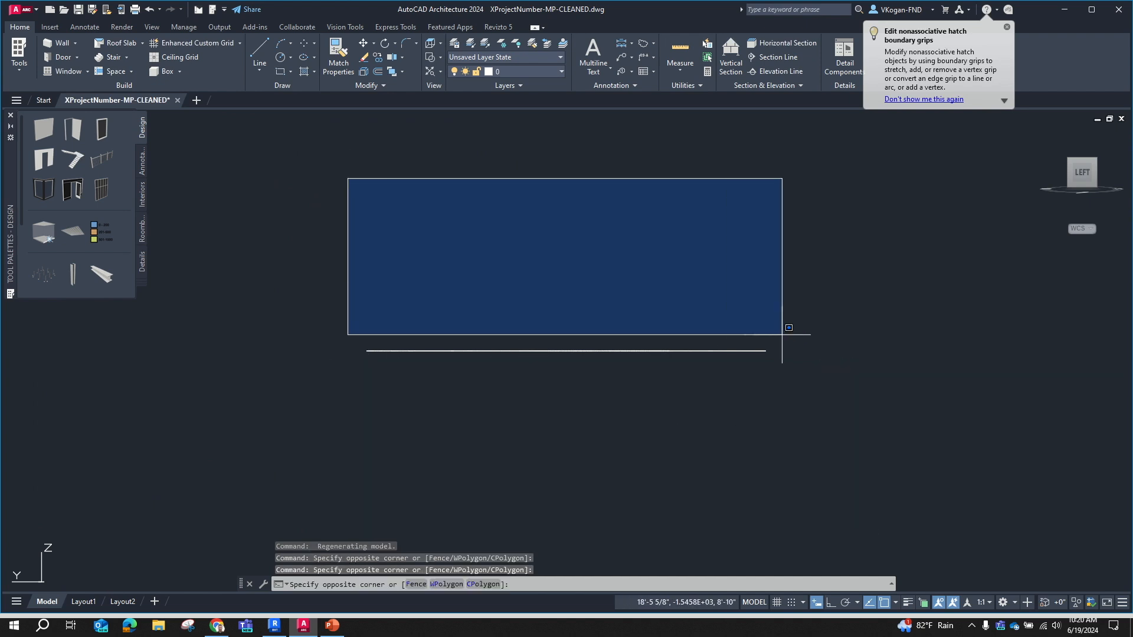
left_click(782, 332)
left_click(346, 369)
left_click(728, 478)
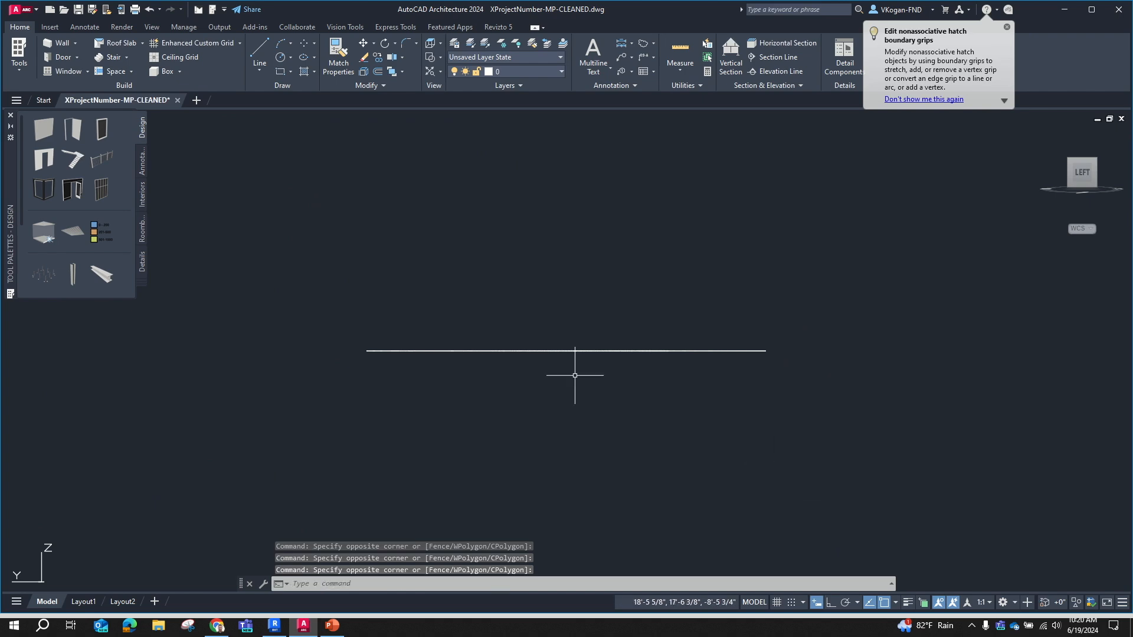
middle_click_drag(616, 346, 577, 462, "shift")
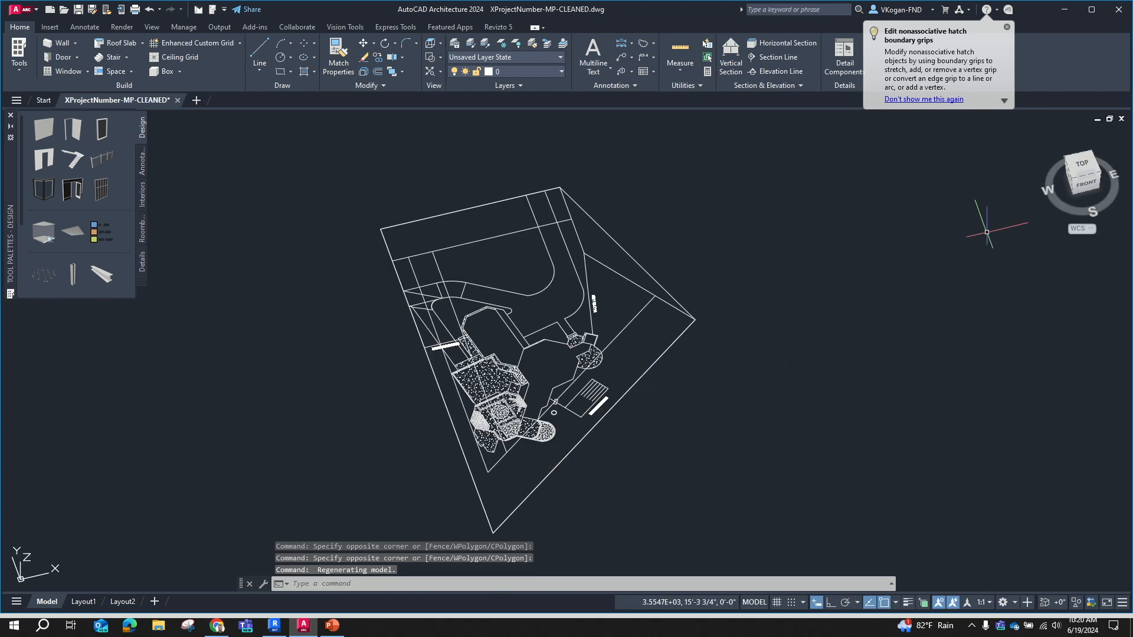
left_click(1081, 172)
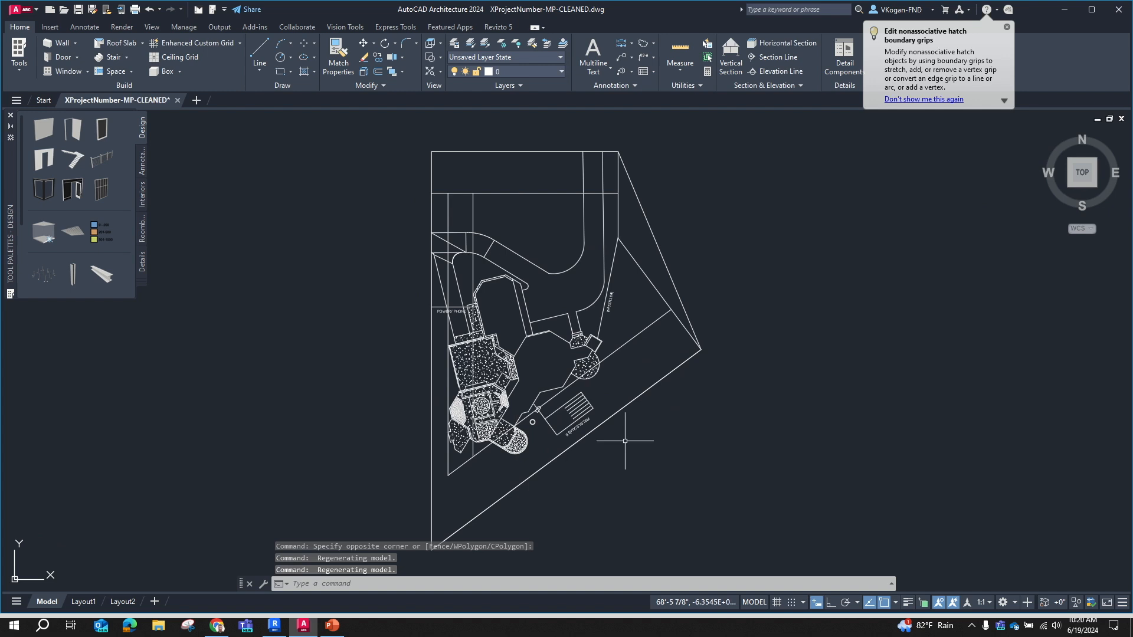
middle_click_drag(714, 292, 755, 275)
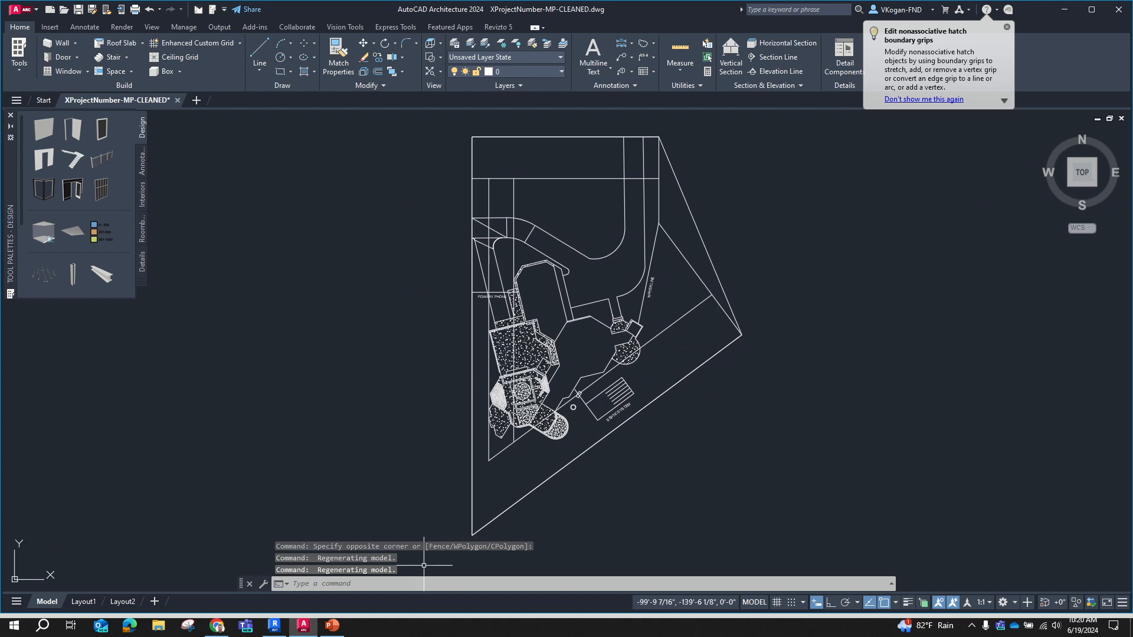
- Zoom to the drawing's extents to check for stray geometry, and save the drawing
left_click(378, 583)
type("z")
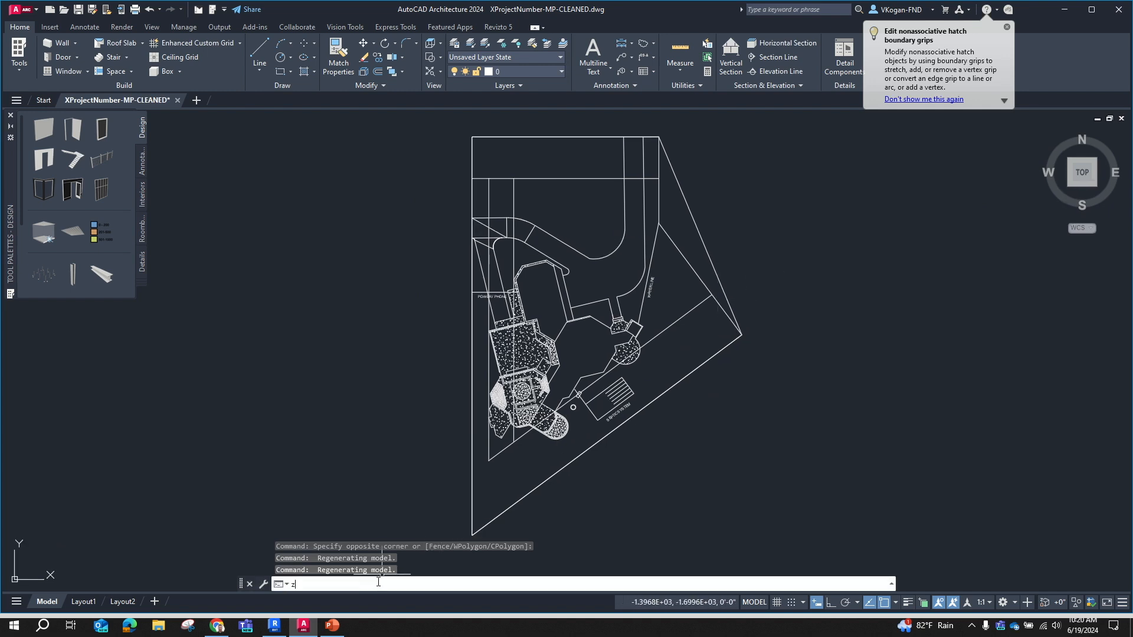
key("Return")
type("e")
key("Return")
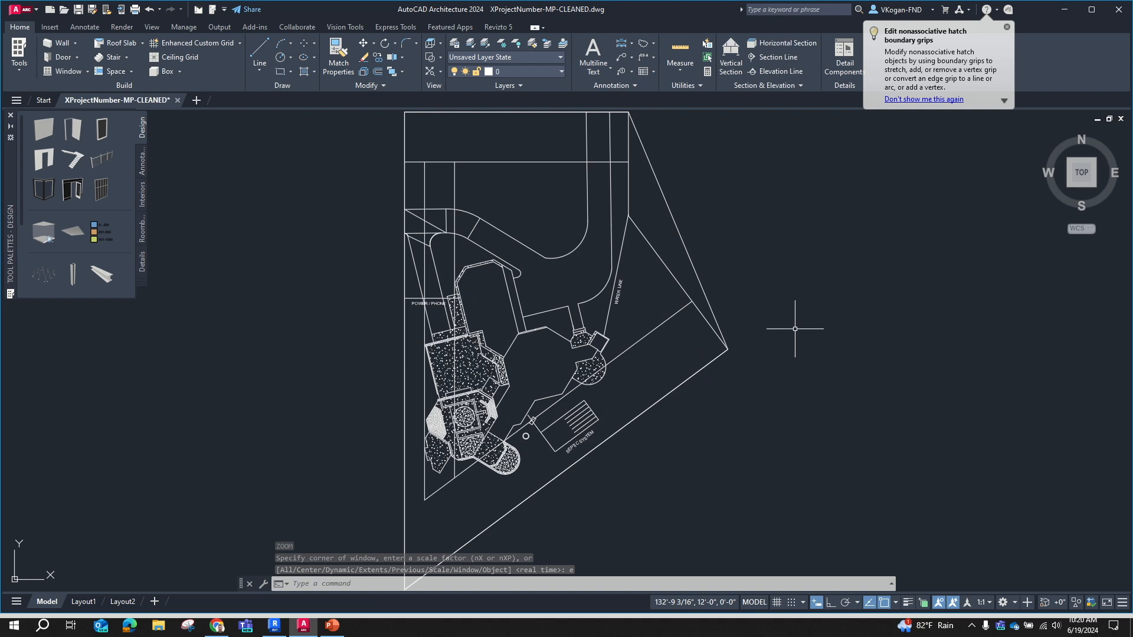
left_click(817, 298)
scroll(819, 310, "down", 3)
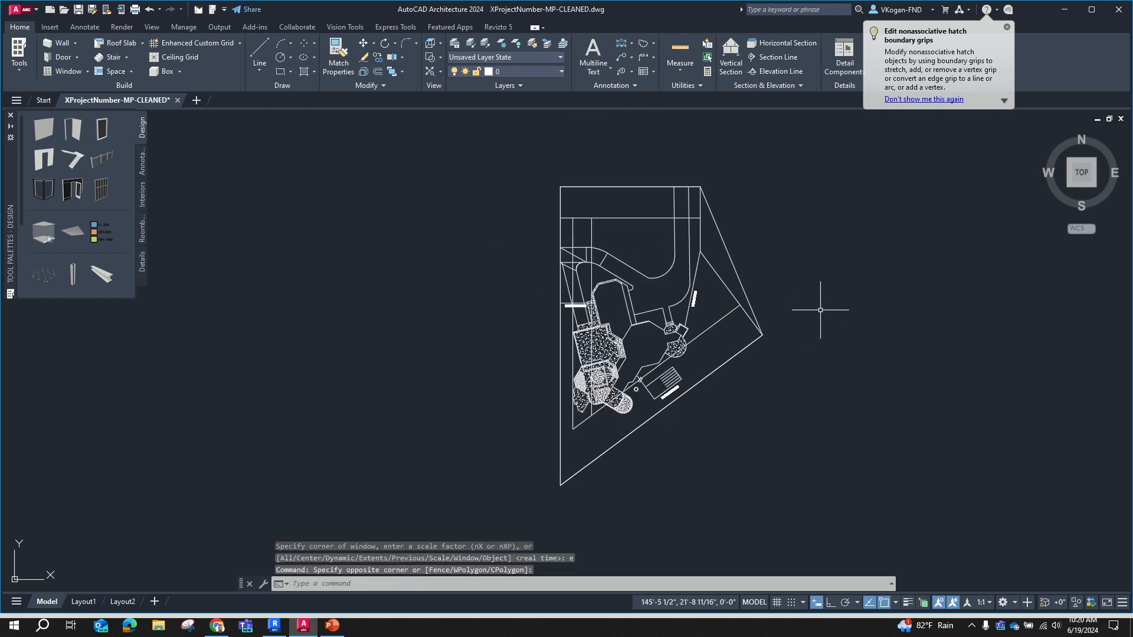
middle_click_drag(786, 317, 758, 312)
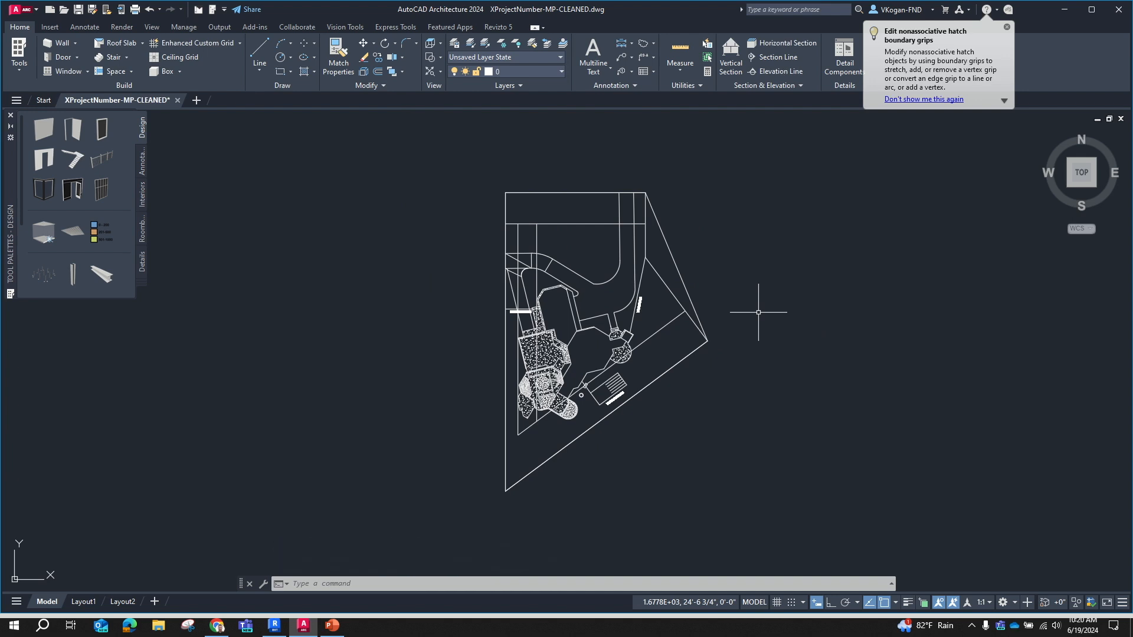
left_click(77, 9)
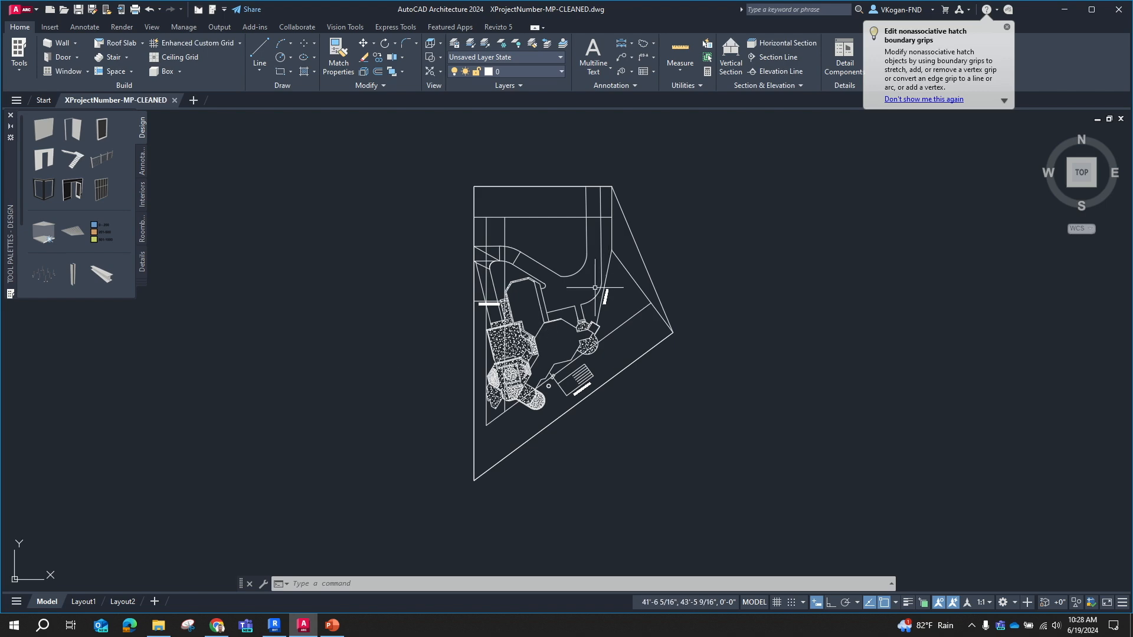
- Draw a circle inside the open polygonal area at the centre of the site plan, nearly filling it
left_click(284, 60)
scroll(566, 342, "up", 10)
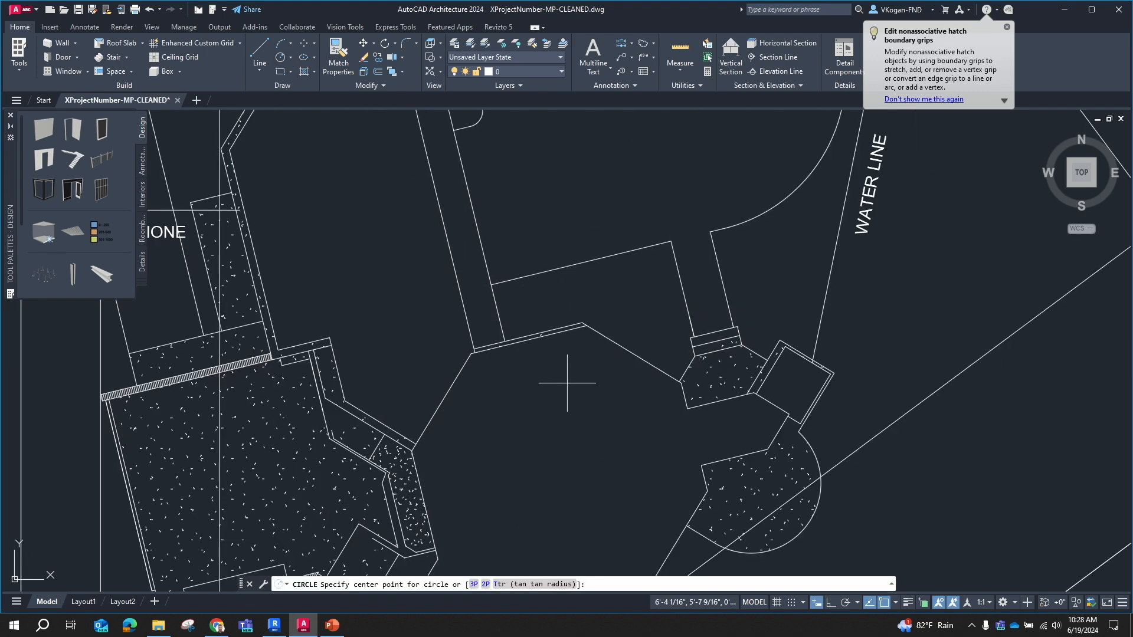
left_click(549, 320)
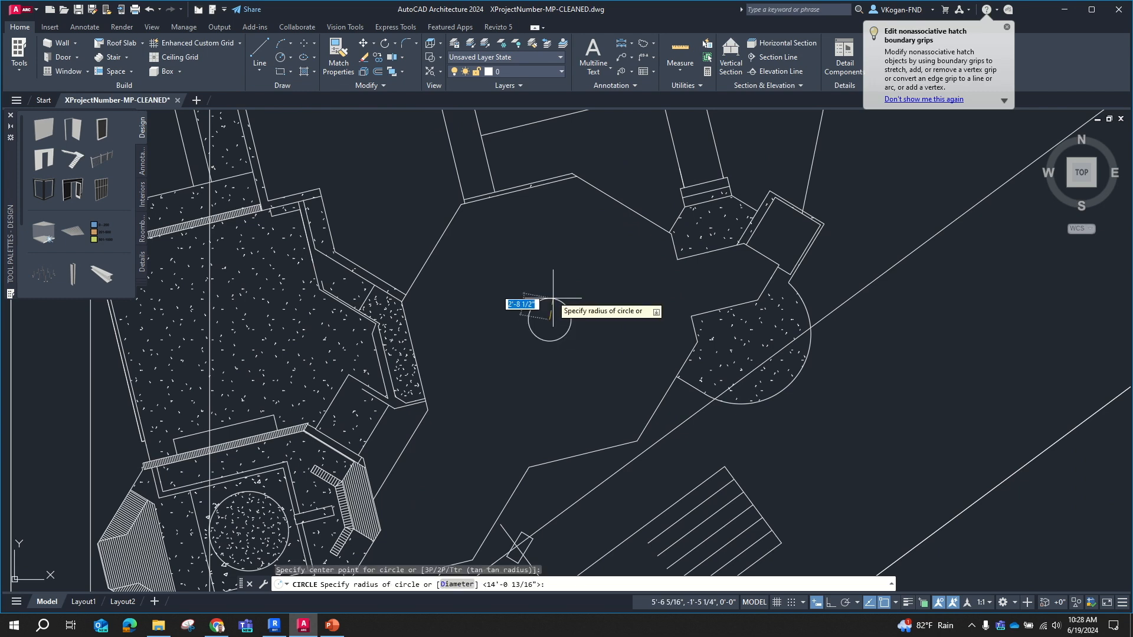
left_click(544, 212)
key("Escape")
scroll(567, 269, "down", 10)
scroll(576, 278, "up", 4)
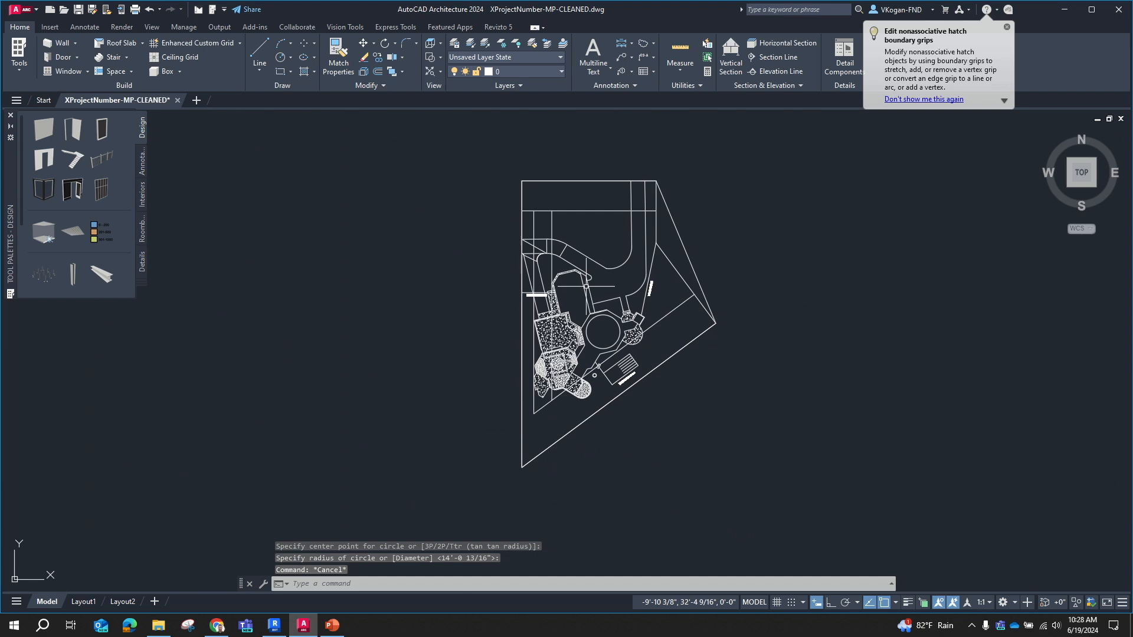
middle_click_drag(588, 284, 557, 280)
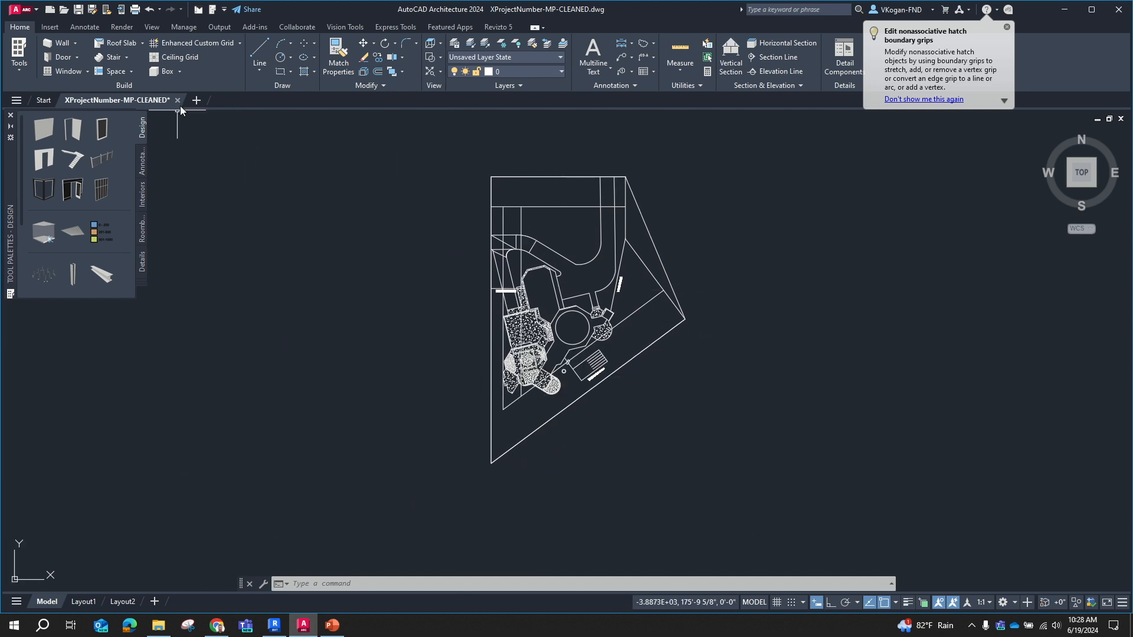
- Save the drawing over the existing XProjectNumber-MP-CLEANED file in the How To folder, confirming the replacement
left_click(93, 12)
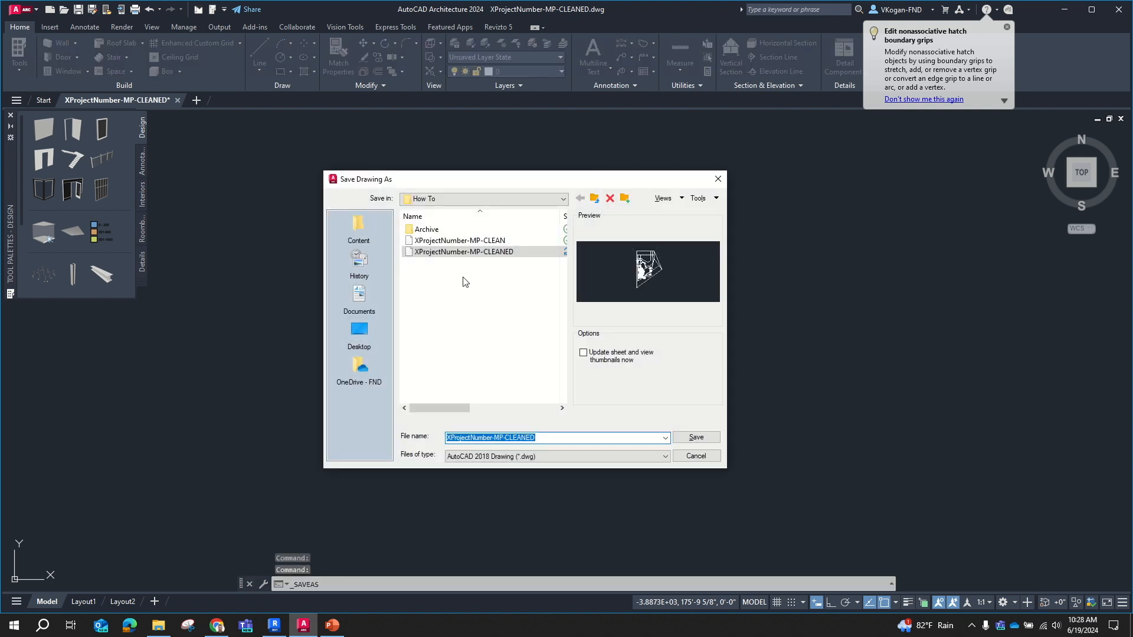
left_click(475, 253)
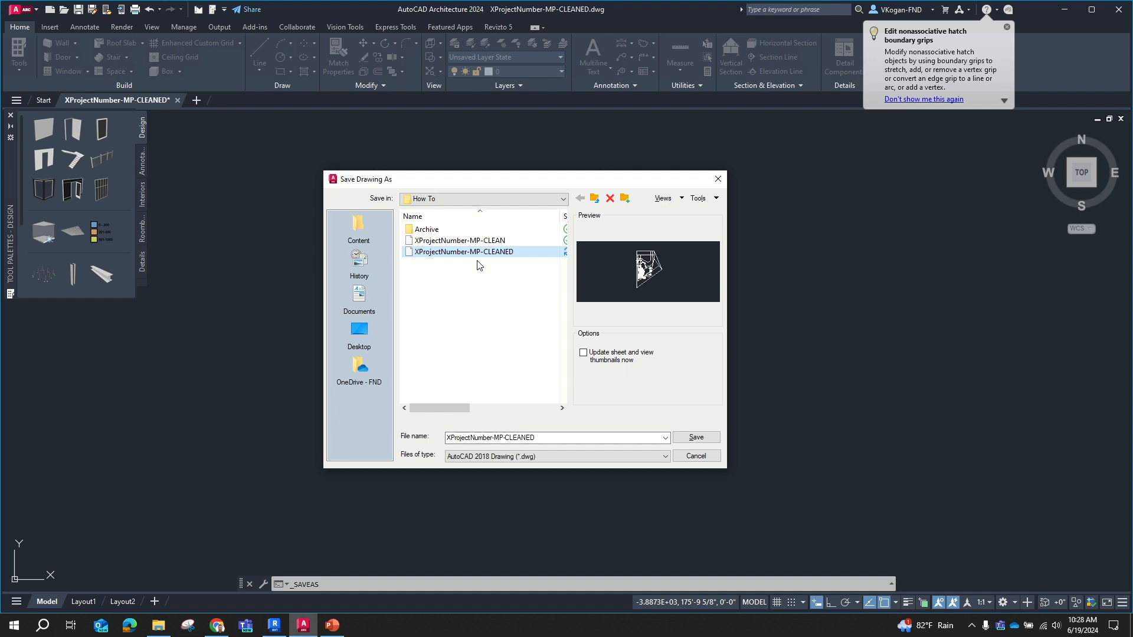
left_click(682, 438)
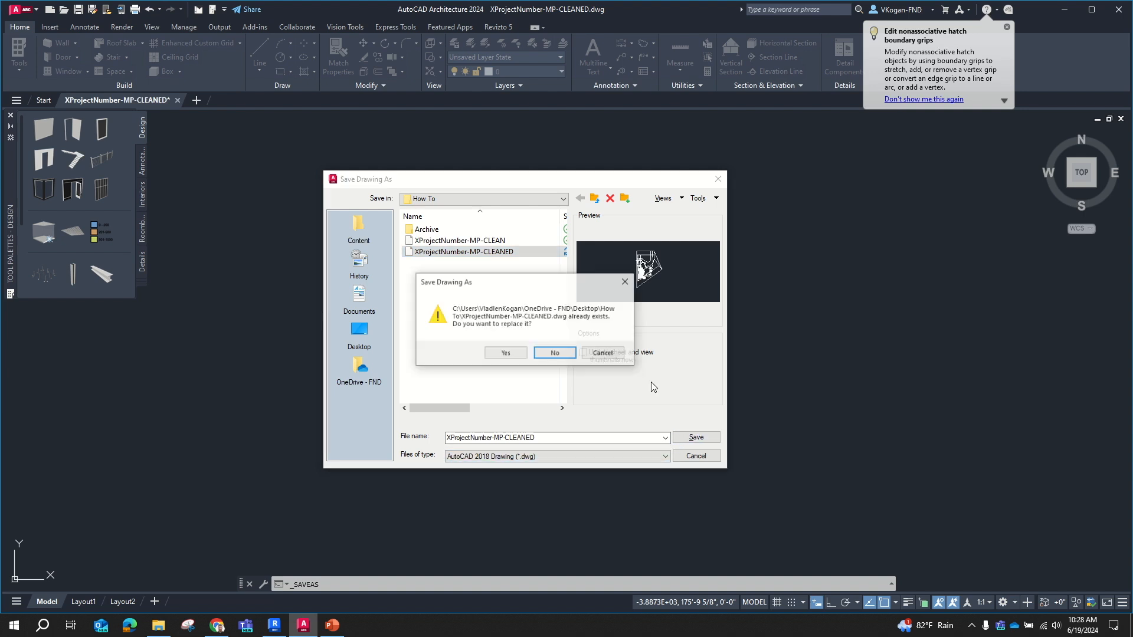
left_click(512, 353)
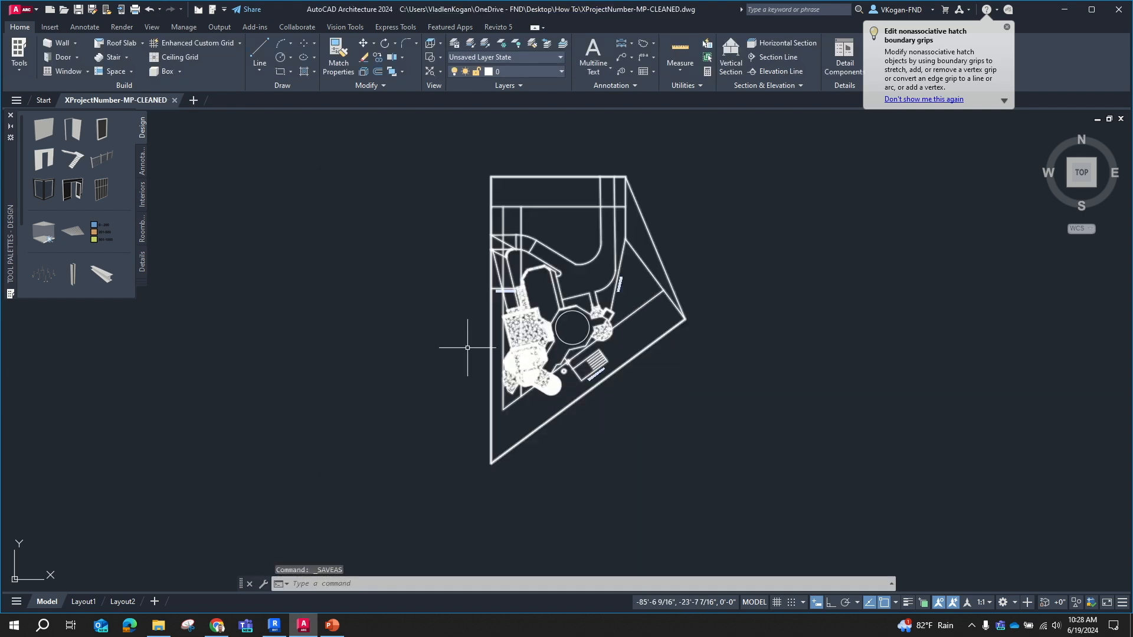
- Switch to Revit and inspect the linked XProjectNumber-MP-CLEANED.dwg in the Site (True North) view before reloading it
left_click(274, 625)
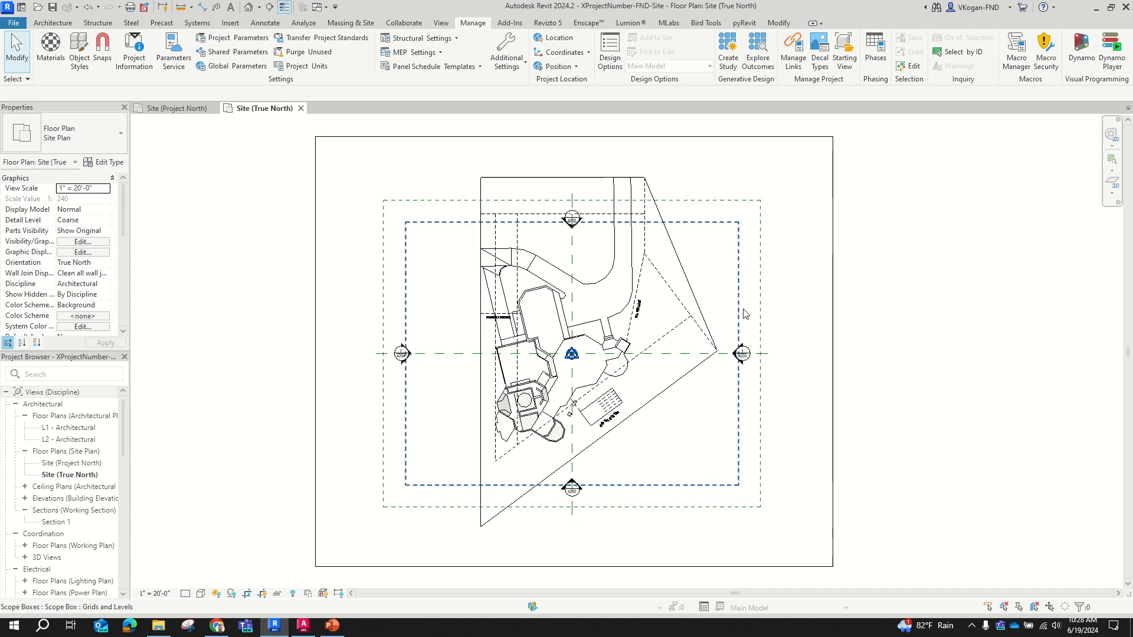
left_click(674, 298)
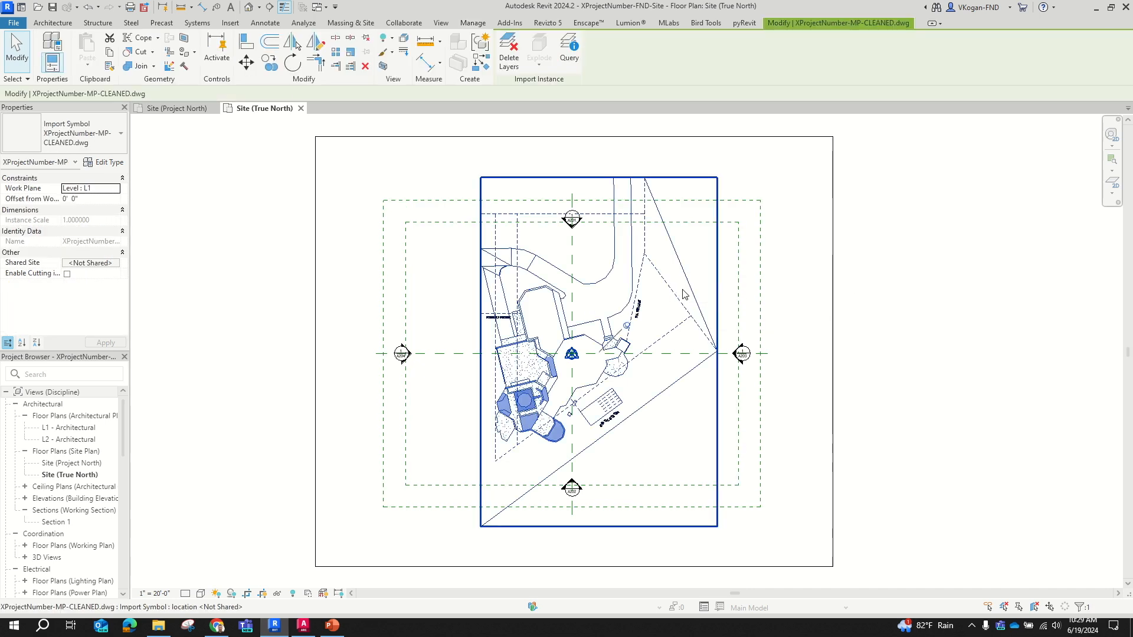
left_click(864, 330)
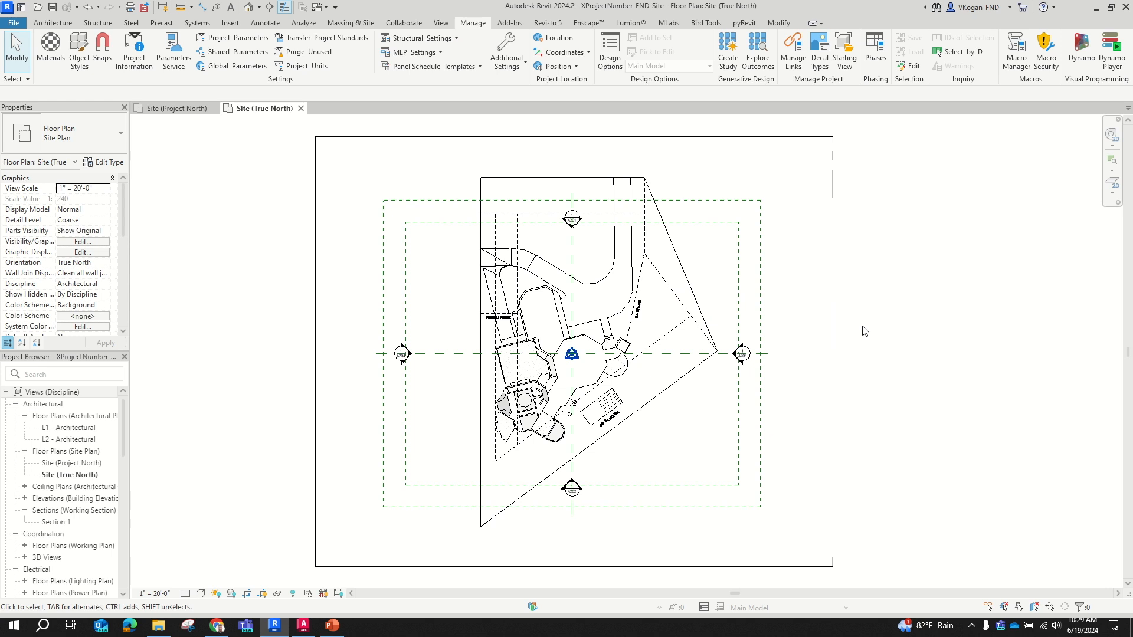
- Reload the XProjectNumber-MP-CLEANED.dwg CAD link through Manage Links and accept the change
left_click(472, 25)
left_click(796, 52)
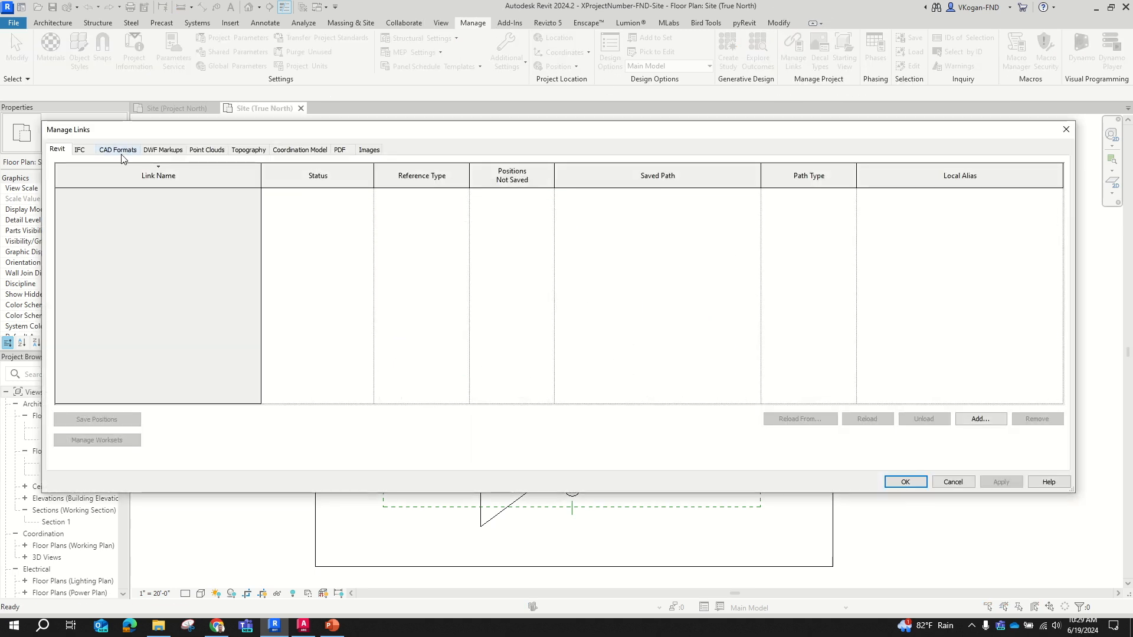
left_click(121, 153)
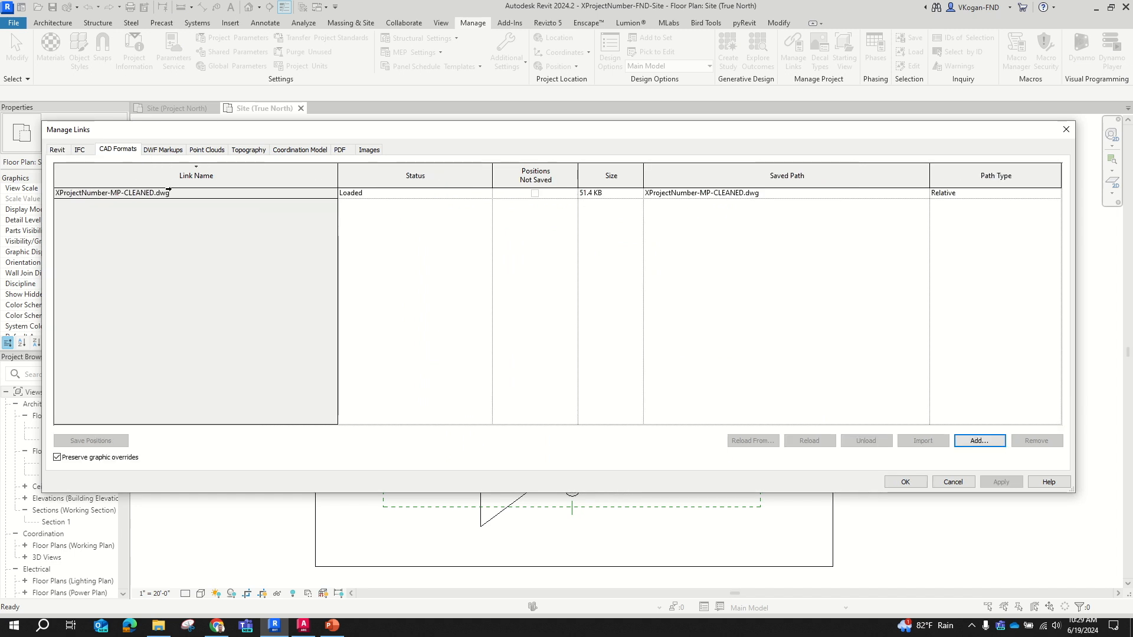
left_click(162, 193)
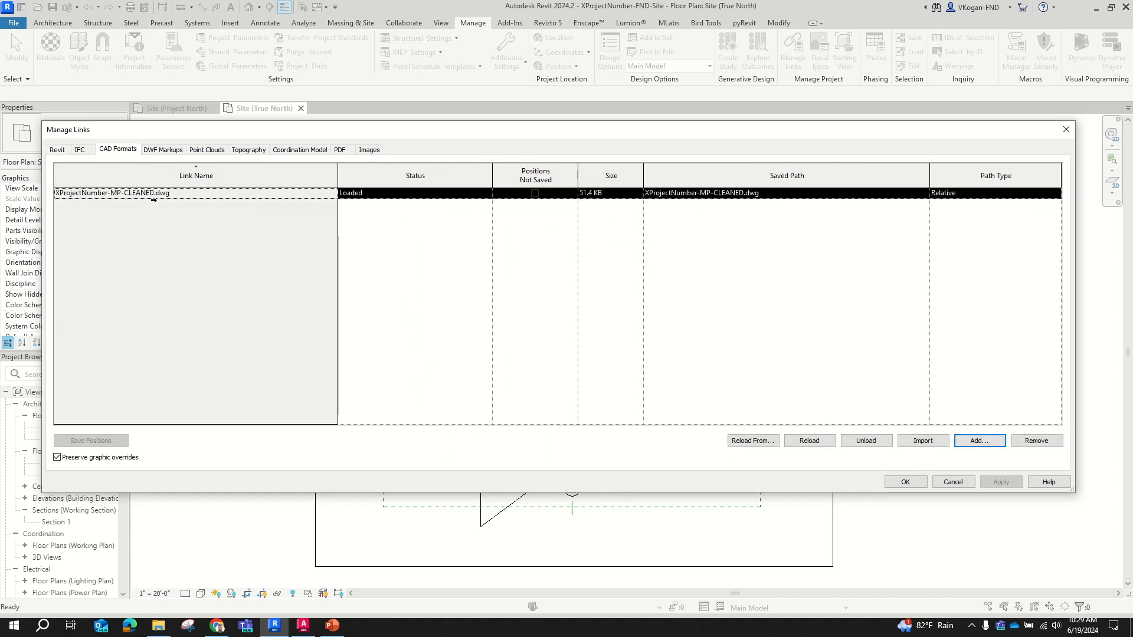
left_click(791, 441)
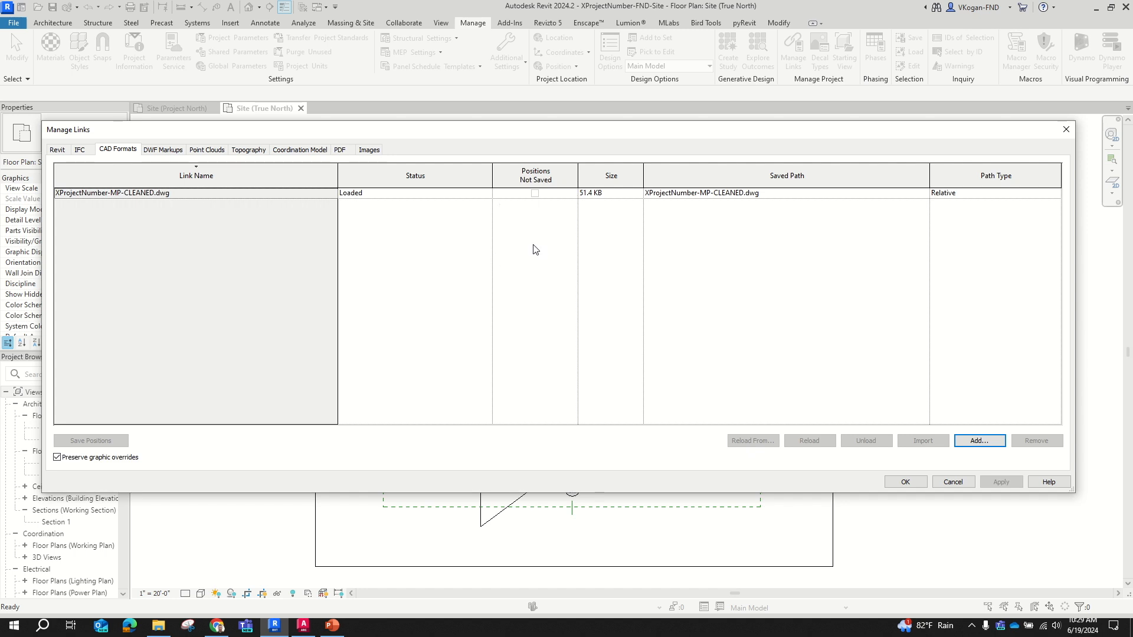
left_click(905, 482)
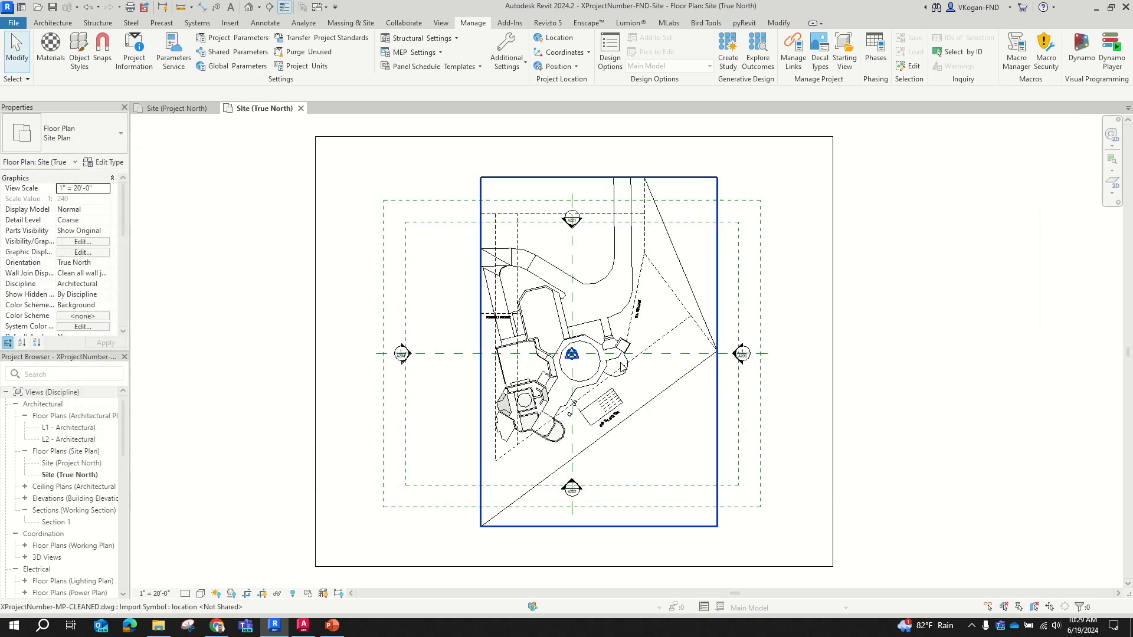
- Inspect the reloaded site plan link for the circle inside the central polygonal area
left_click(706, 290)
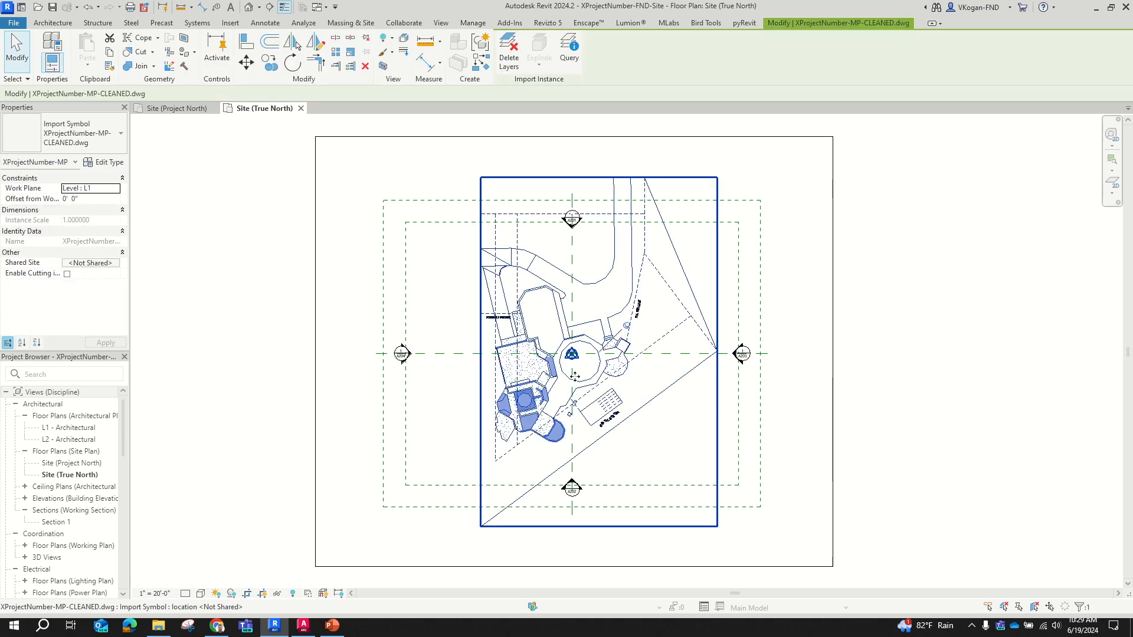
scroll(577, 371, "up", 4)
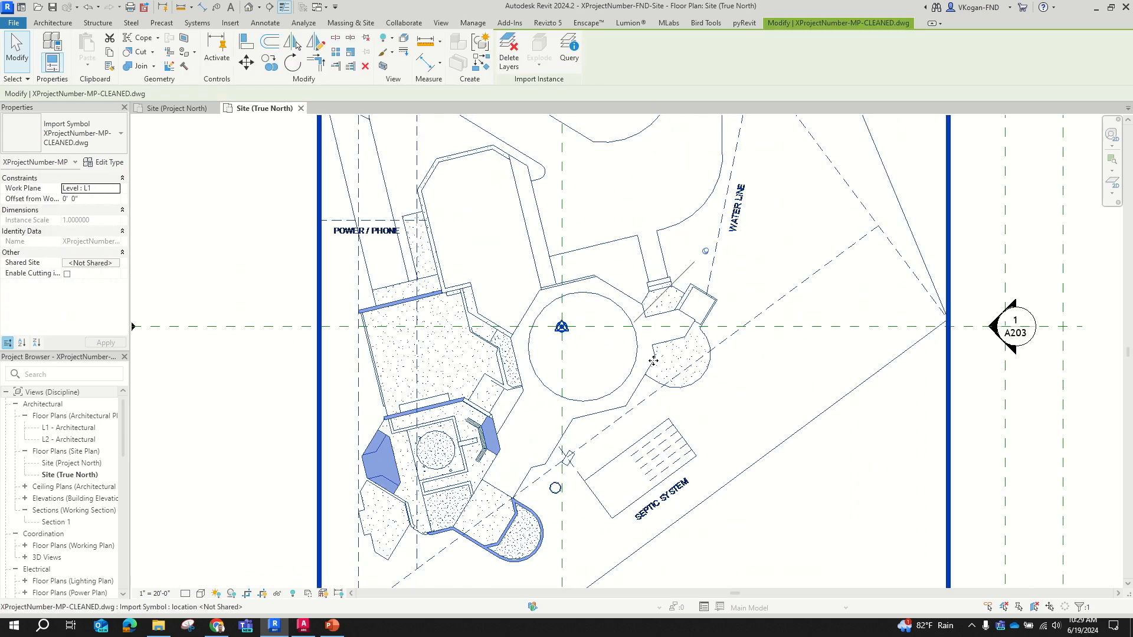
scroll(597, 315, "down", 3)
scroll(596, 316, "down", 2)
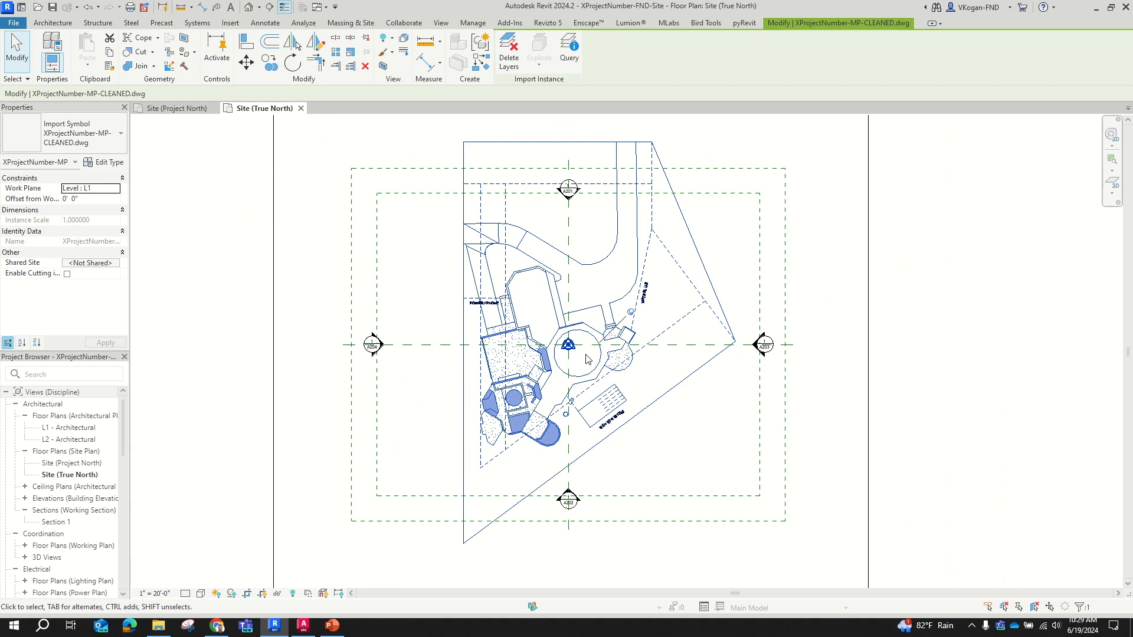
left_click(946, 298)
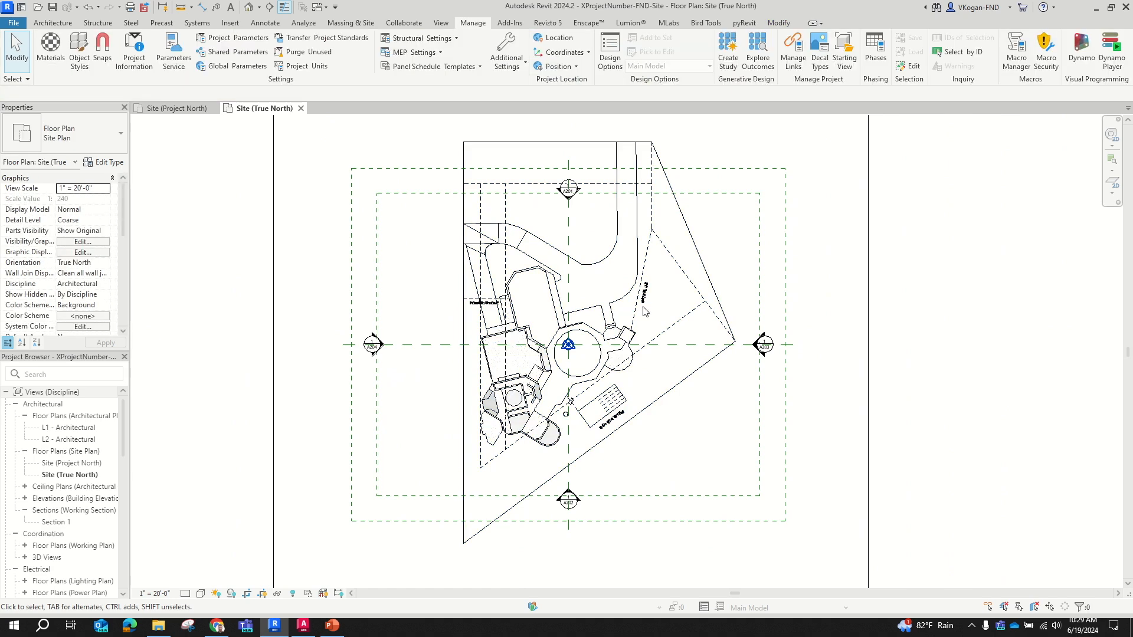